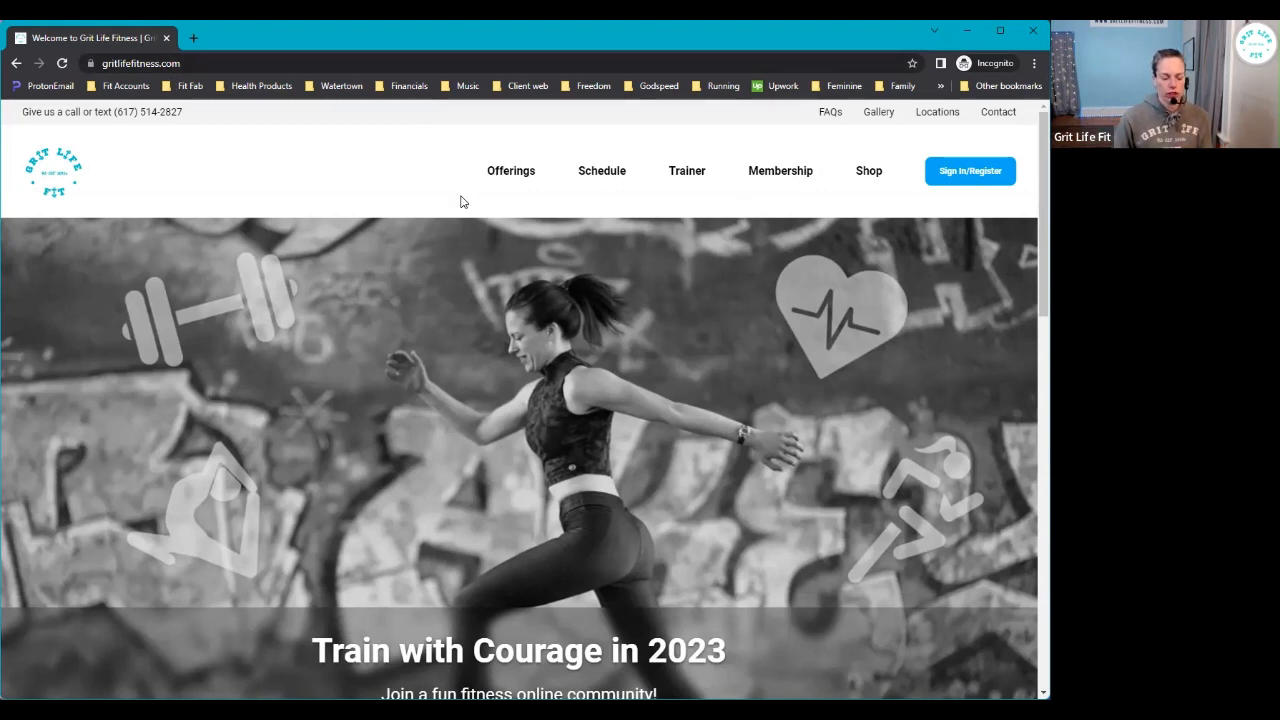
- Open Sign In/Register from the Grit Life Fitness homepage's top navigation
{"action": "left_click", "coordinate": [975, 174]}
- Fill the login with Chrome's saved credentials, sign in, then choose Forgot your Password?
{"action": "left_click", "coordinate": [463, 294]}
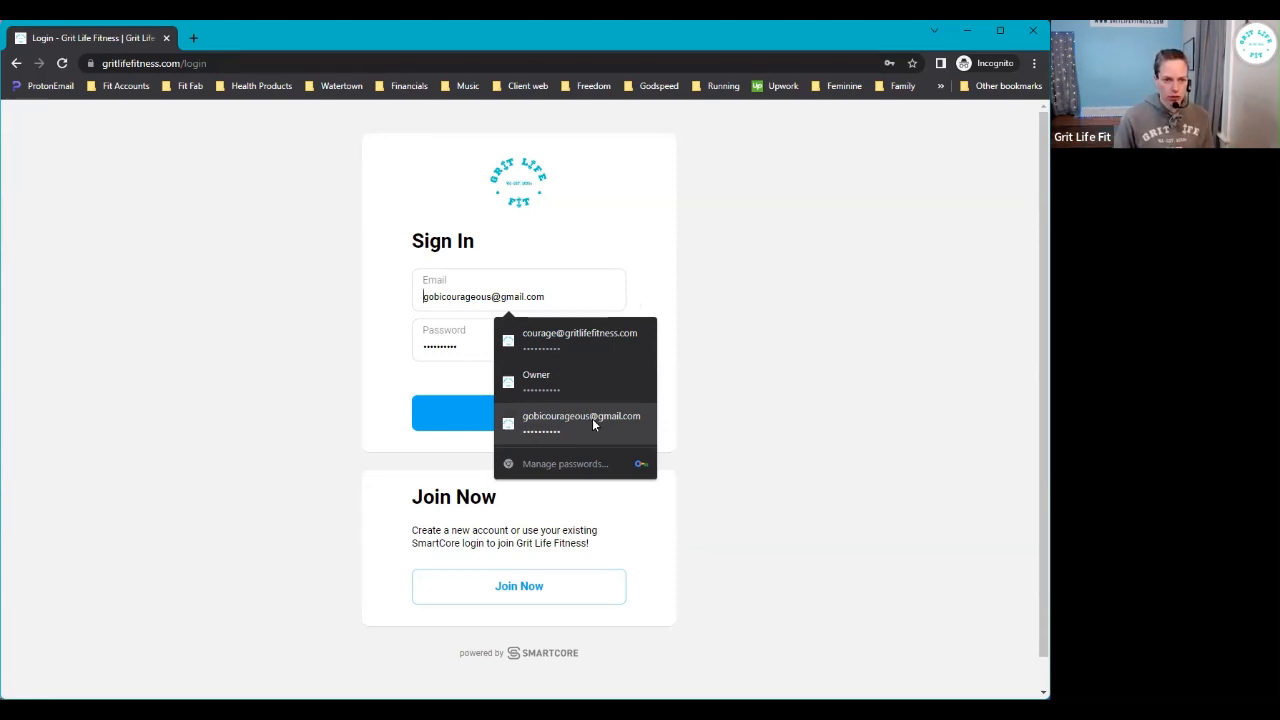
{"action": "left_click", "coordinate": [592, 418]}
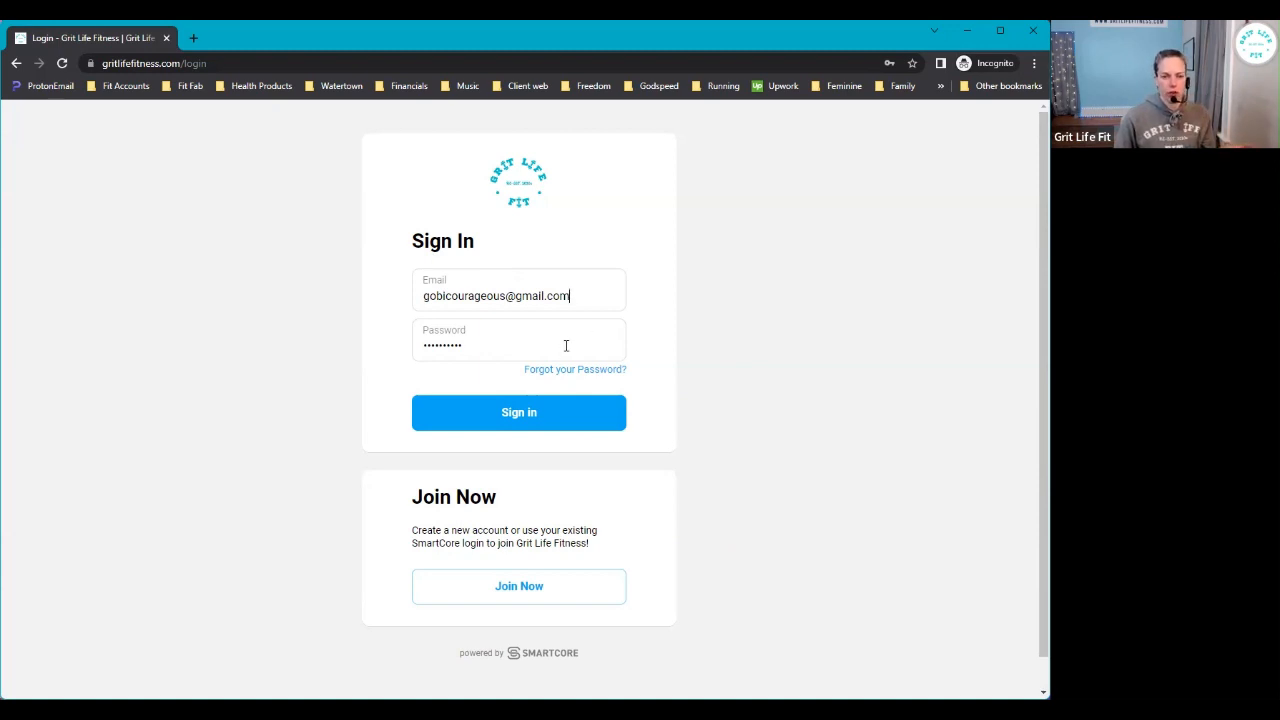
{"action": "left_click", "coordinate": [513, 409]}
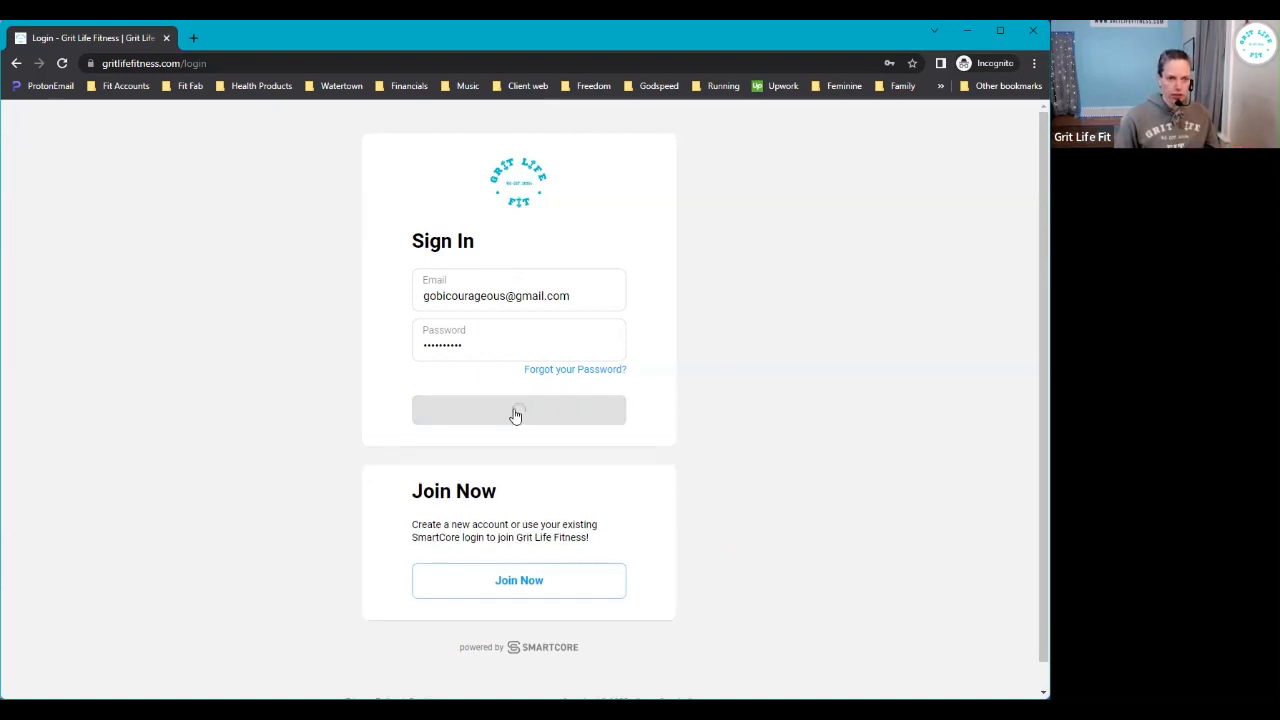
{"action": "left_click", "coordinate": [575, 369]}
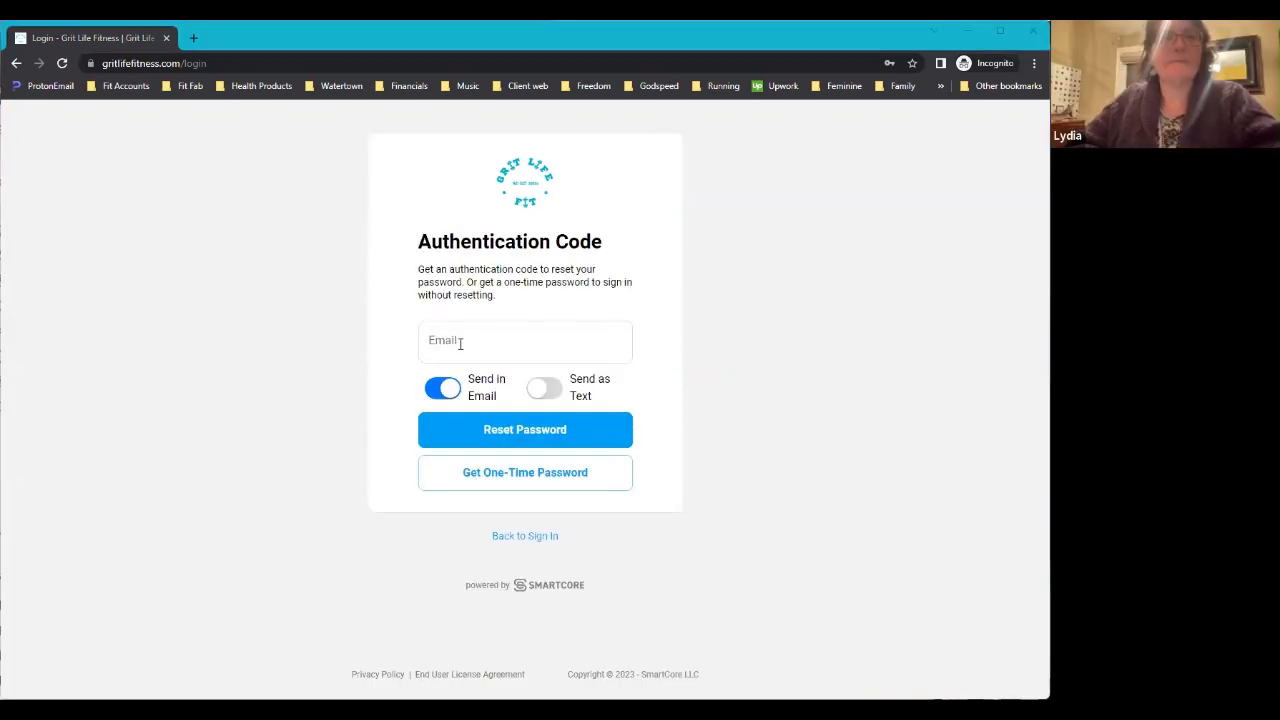
- Enter the account e-mail address and request a one-time password sent by e-mail
{"action": "left_click", "coordinate": [455, 350]}
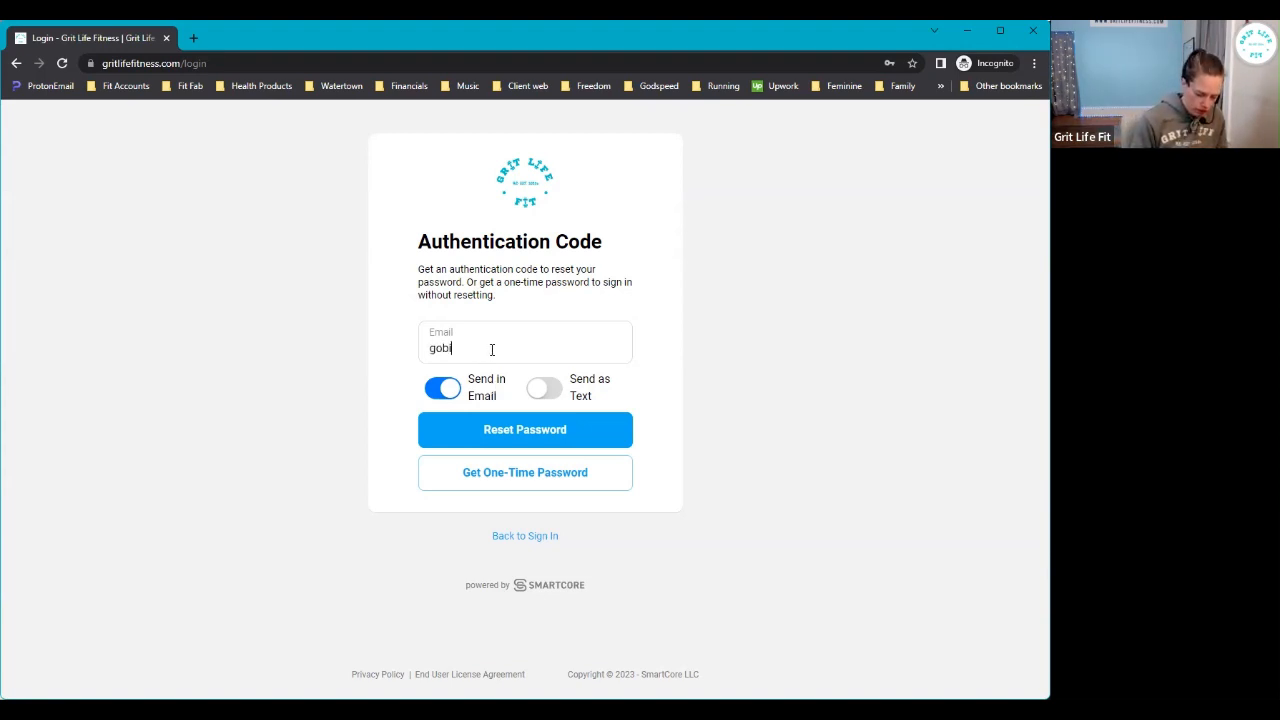
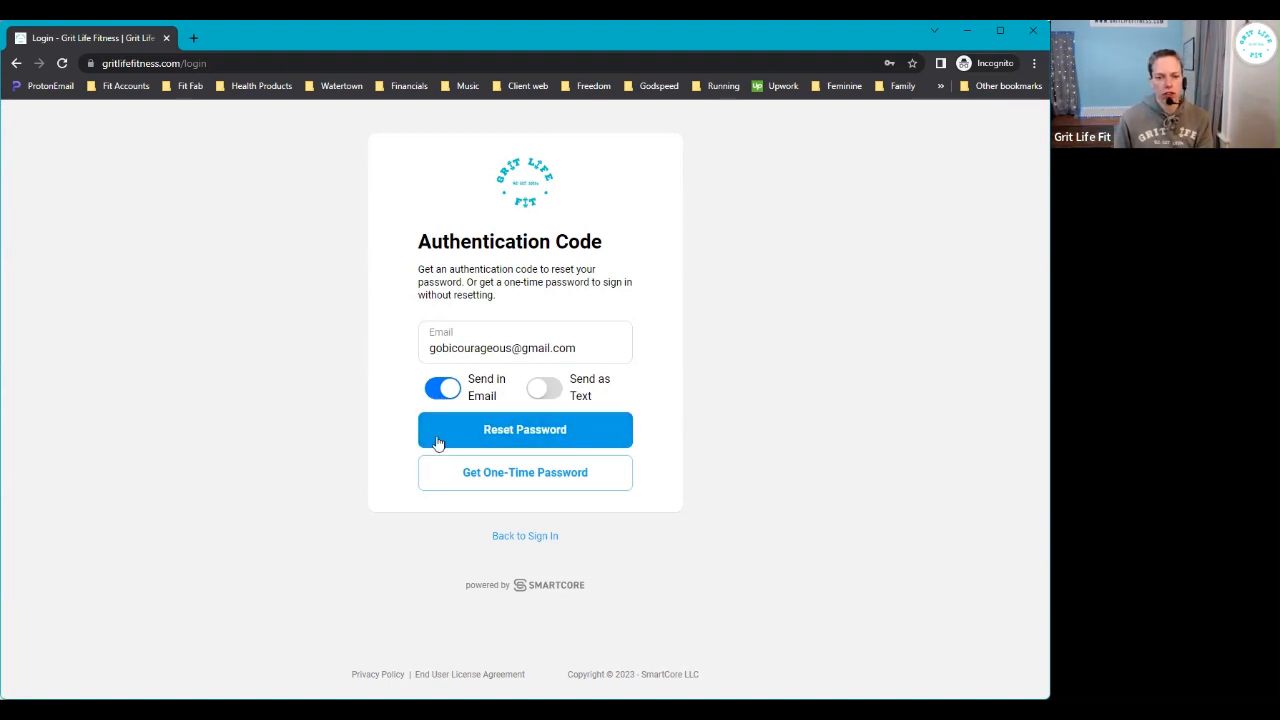
{"action": "left_click", "coordinate": [551, 476]}
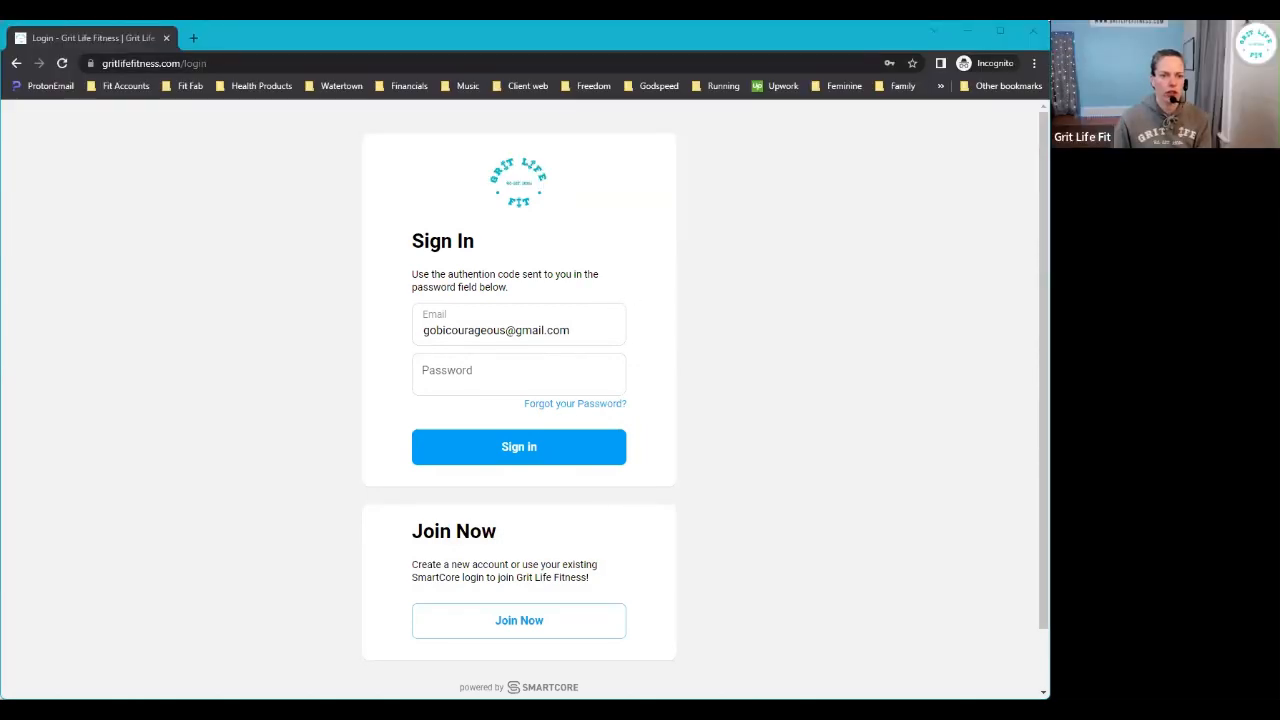
- Paste the one-time code into the Password field and sign in
{"action": "left_click", "coordinate": [424, 380]}
{"action": "right_click", "coordinate": [424, 380]}
{"action": "left_click", "coordinate": [481, 517]}
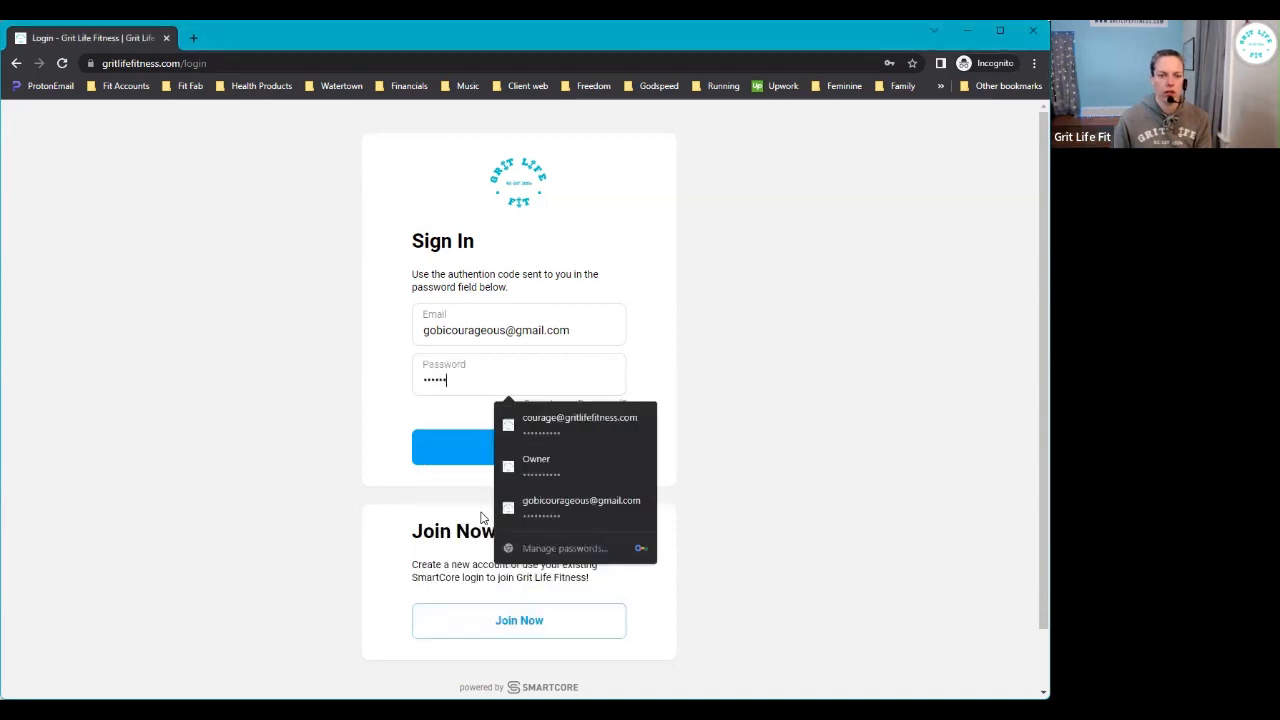
{"action": "left_click", "coordinate": [516, 451]}
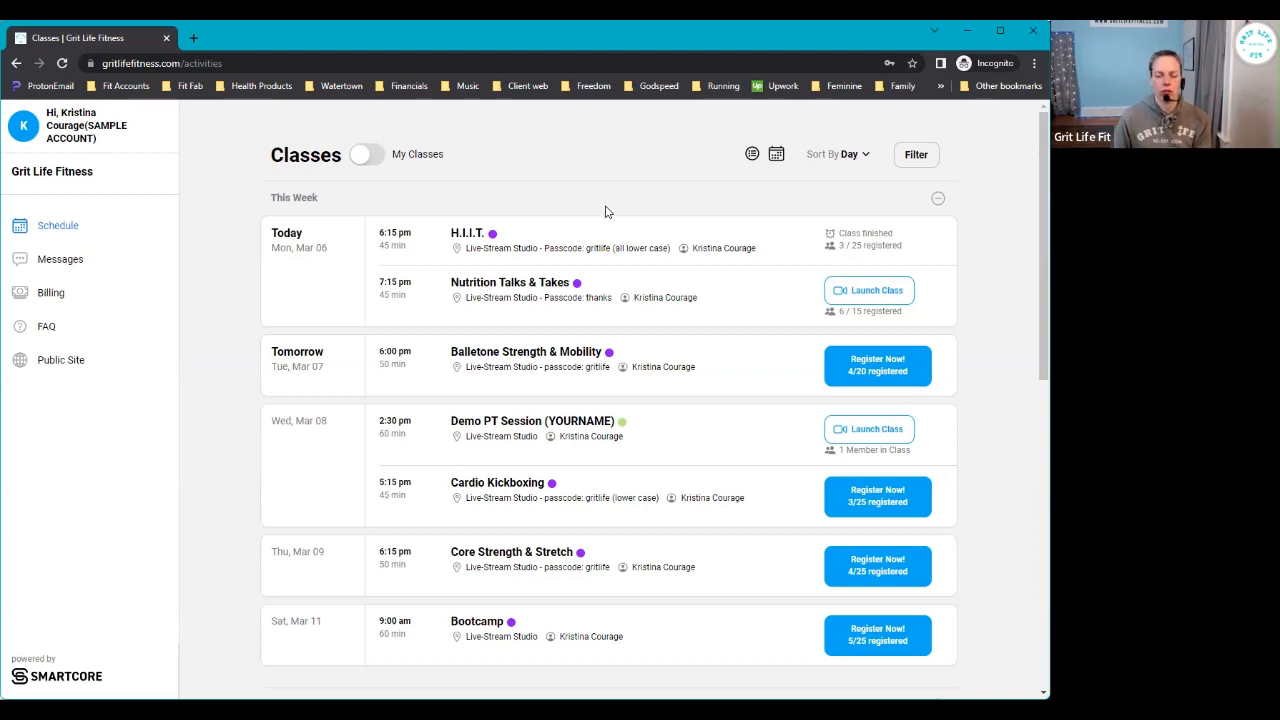
{"action": "scroll", "coordinate": [606, 280], "scroll_direction": "down", "scroll_amount": 1}
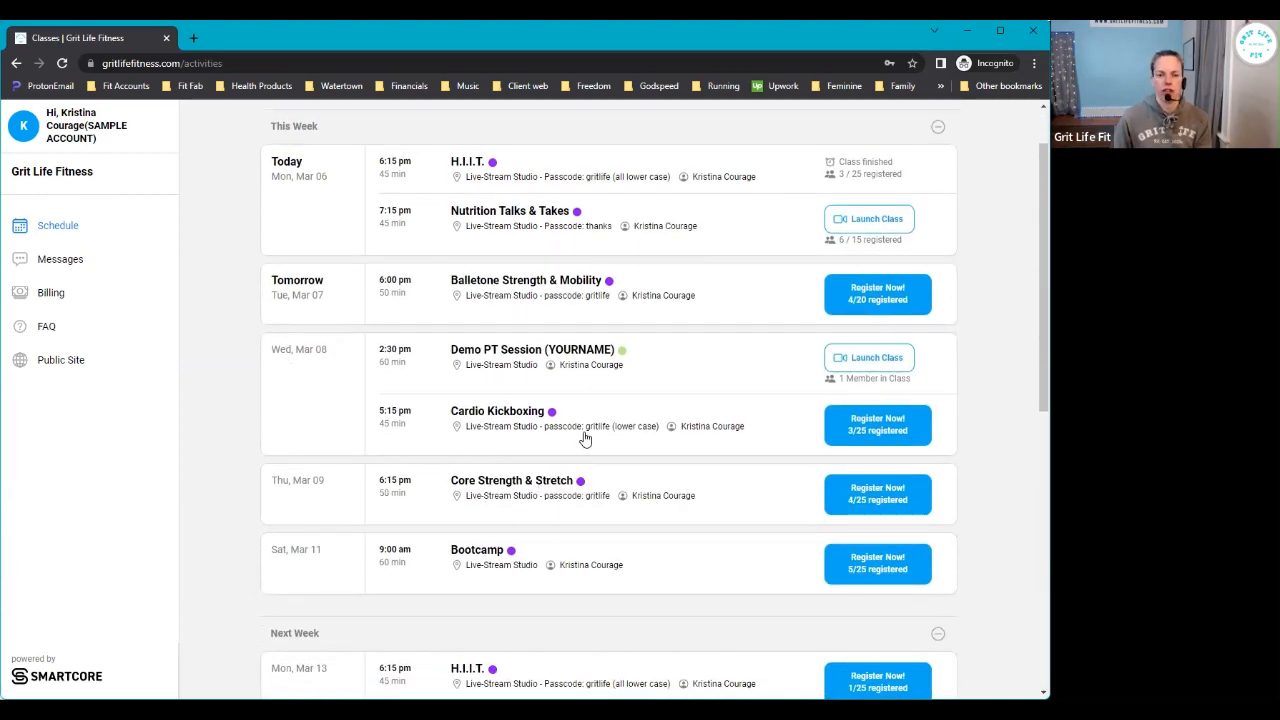
{"action": "scroll", "coordinate": [582, 436], "scroll_direction": "up", "scroll_amount": 1}
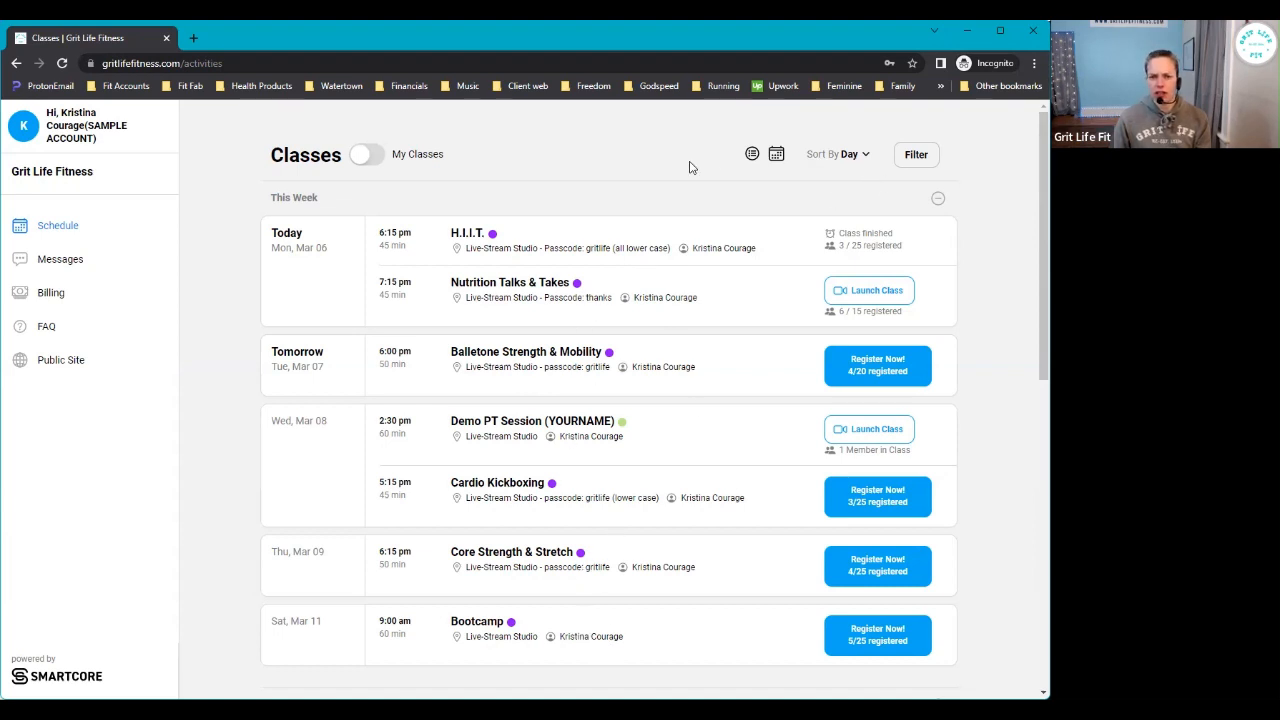
{"action": "left_click", "coordinate": [777, 157]}
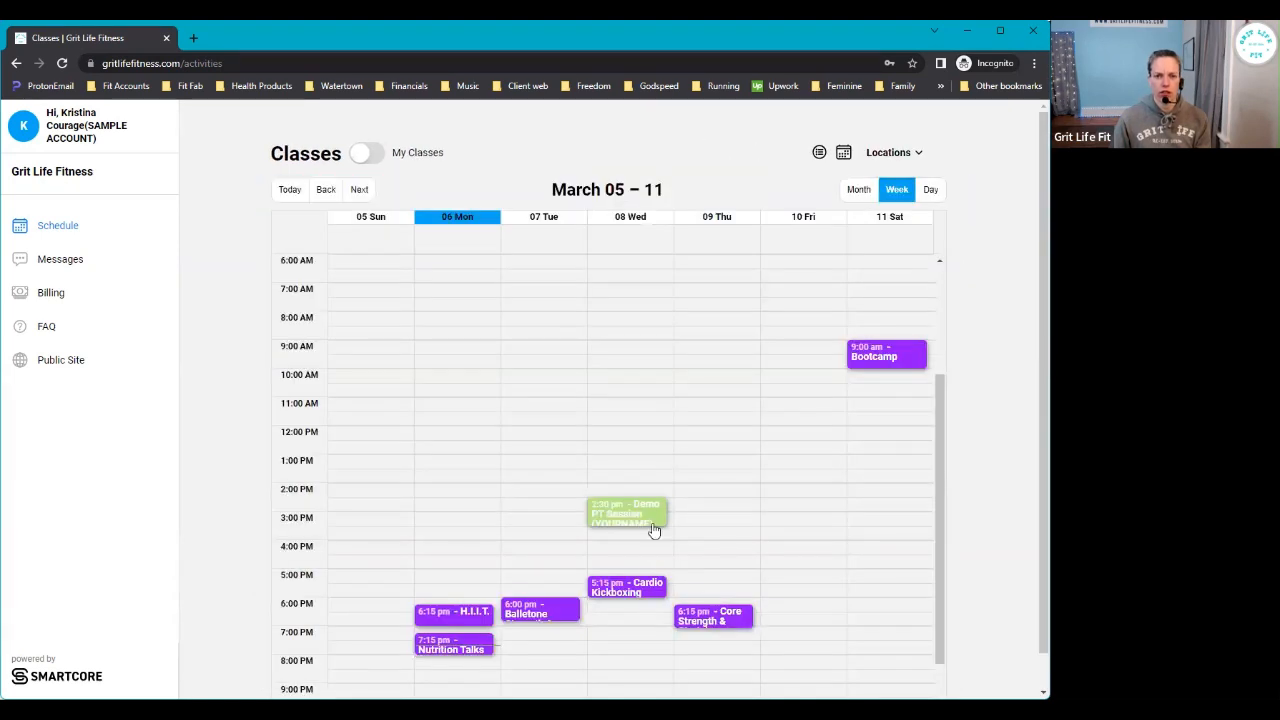
{"action": "scroll", "coordinate": [731, 437], "scroll_direction": "down", "scroll_amount": 1}
{"action": "scroll", "coordinate": [731, 437], "scroll_direction": "up", "scroll_amount": 4}
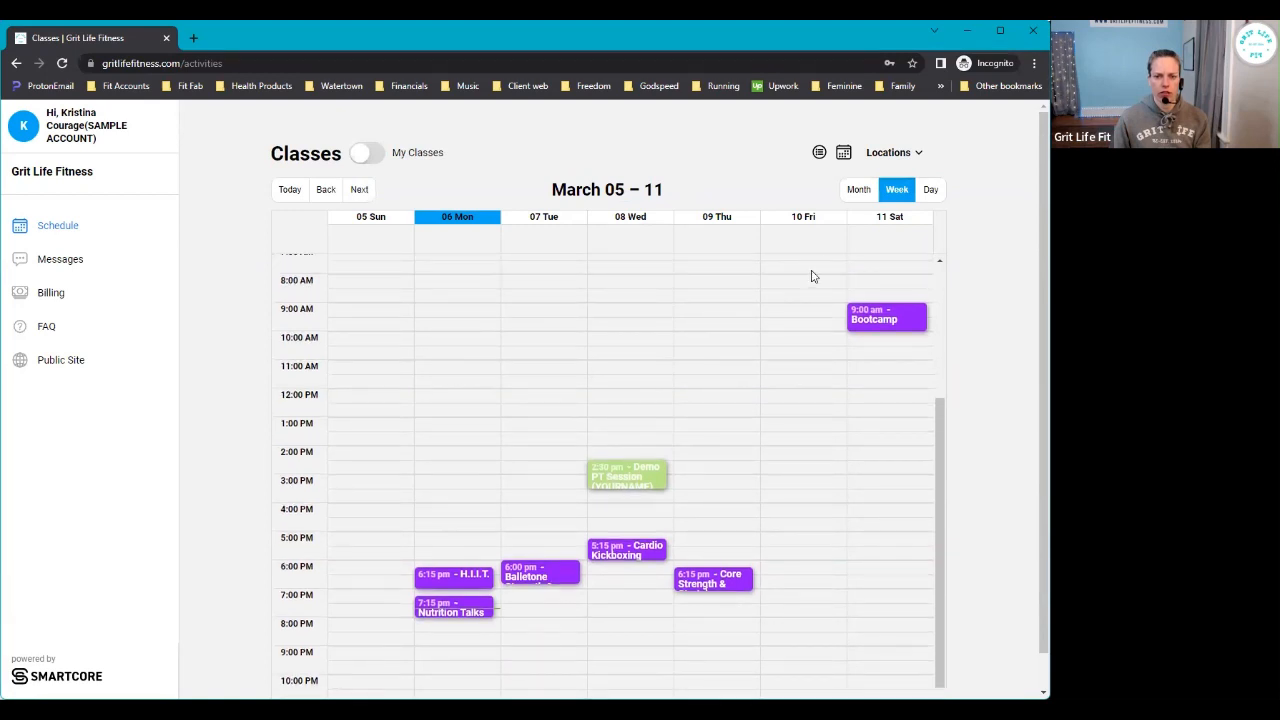
{"action": "scroll", "coordinate": [740, 465], "scroll_direction": "down", "scroll_amount": 4}
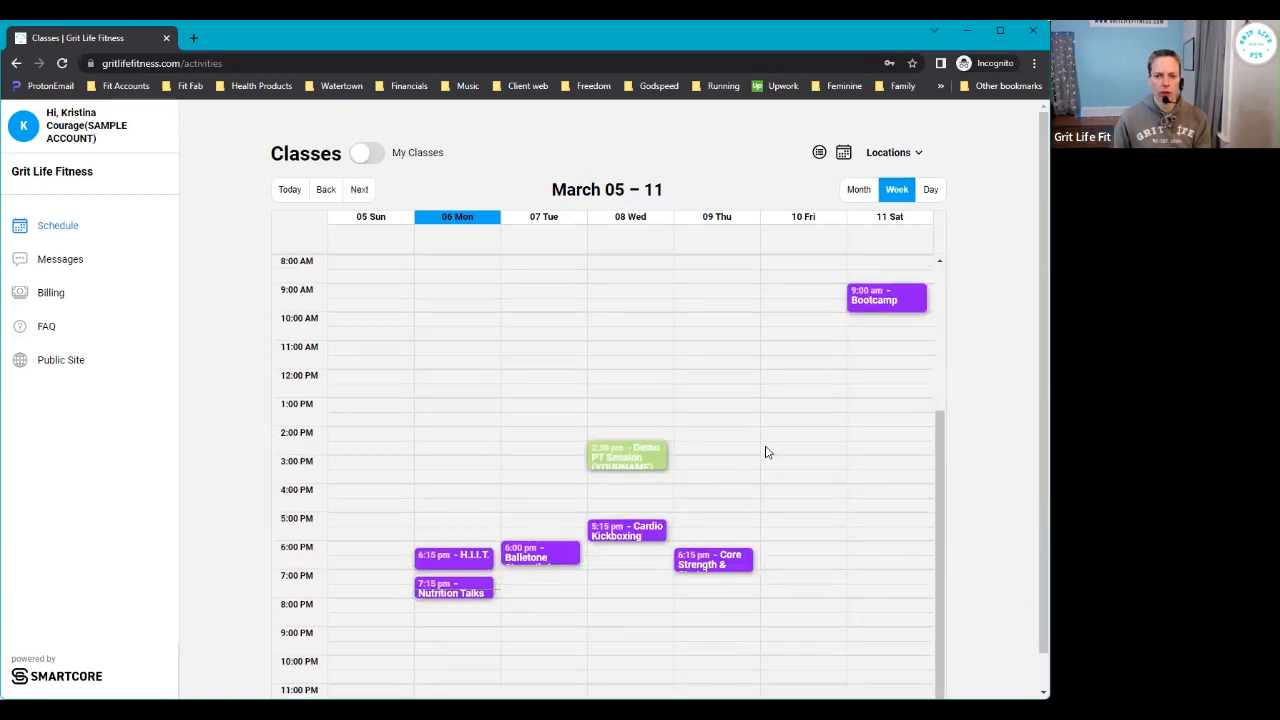
{"action": "left_click", "coordinate": [858, 190]}
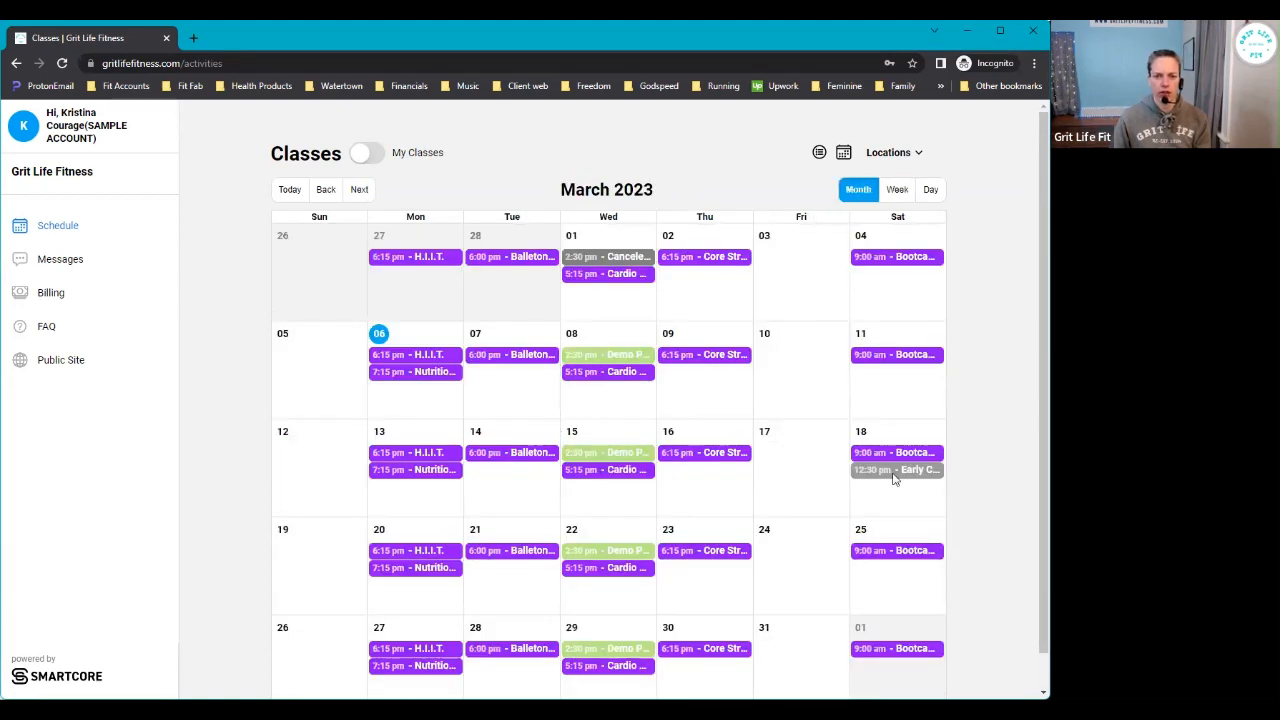
{"action": "left_click", "coordinate": [930, 190]}
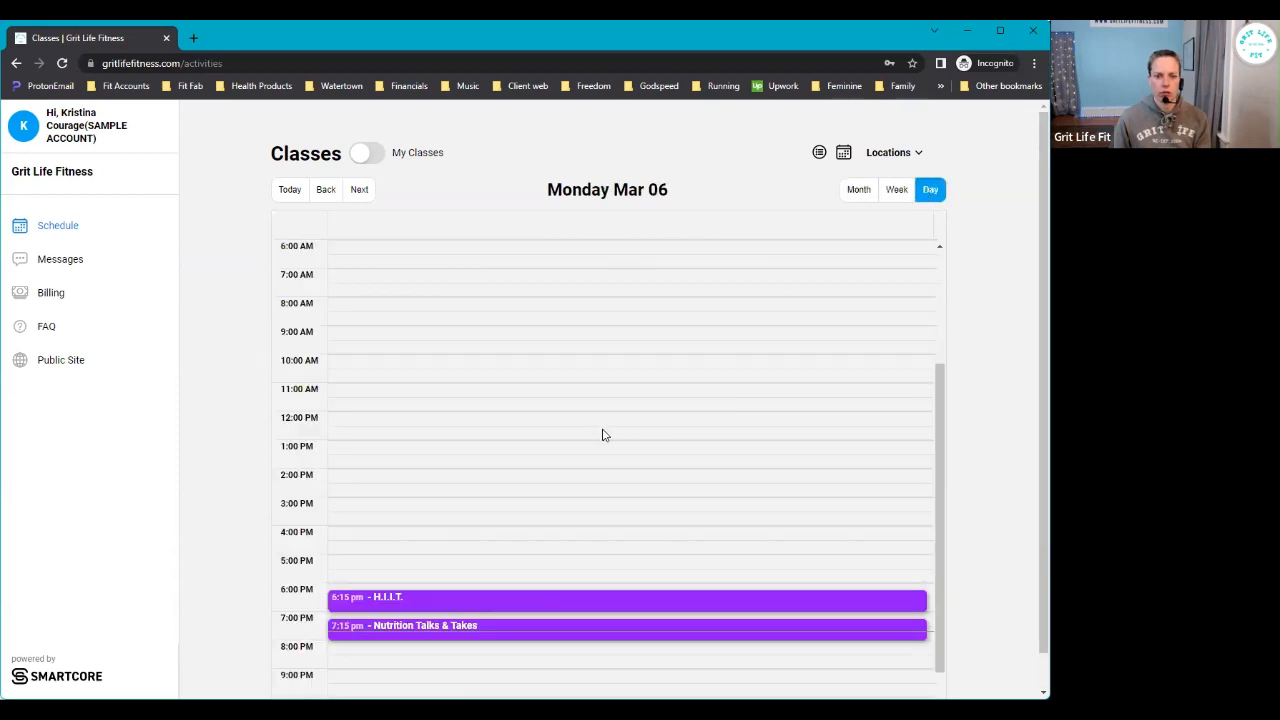
{"action": "scroll", "coordinate": [603, 434], "scroll_direction": "down", "scroll_amount": 3}
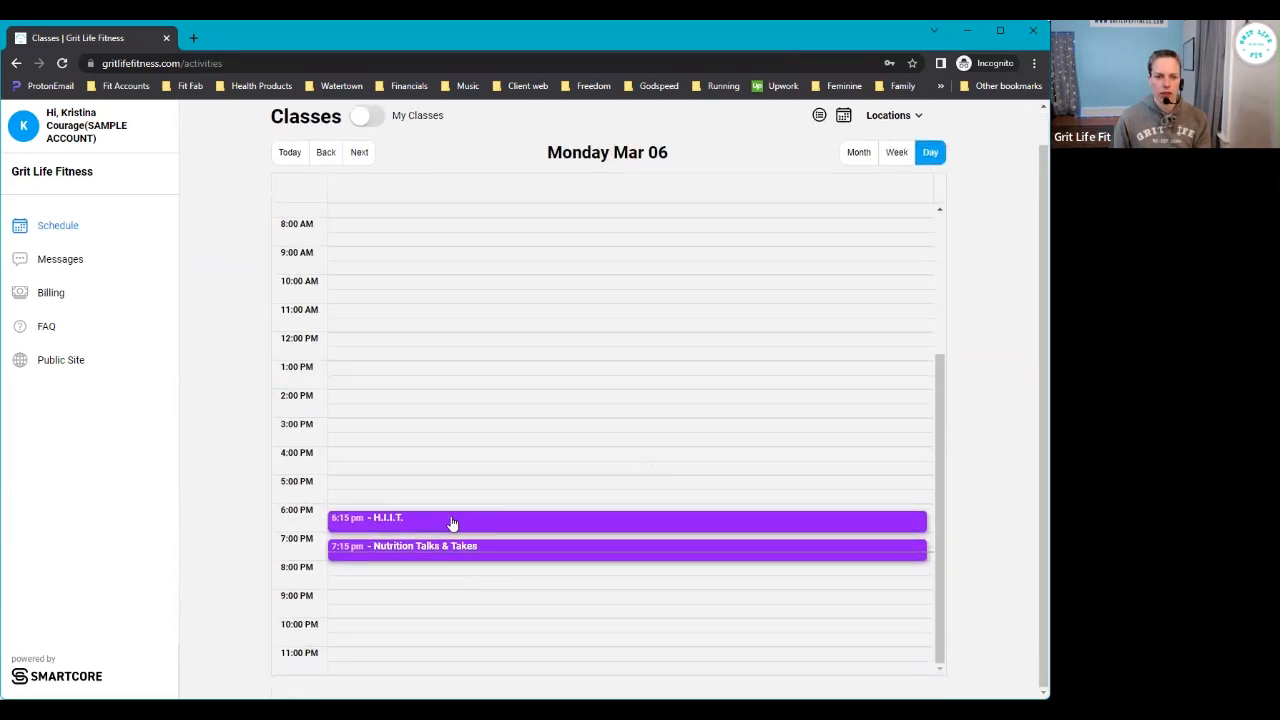
{"action": "scroll", "coordinate": [631, 383], "scroll_direction": "up", "scroll_amount": 5}
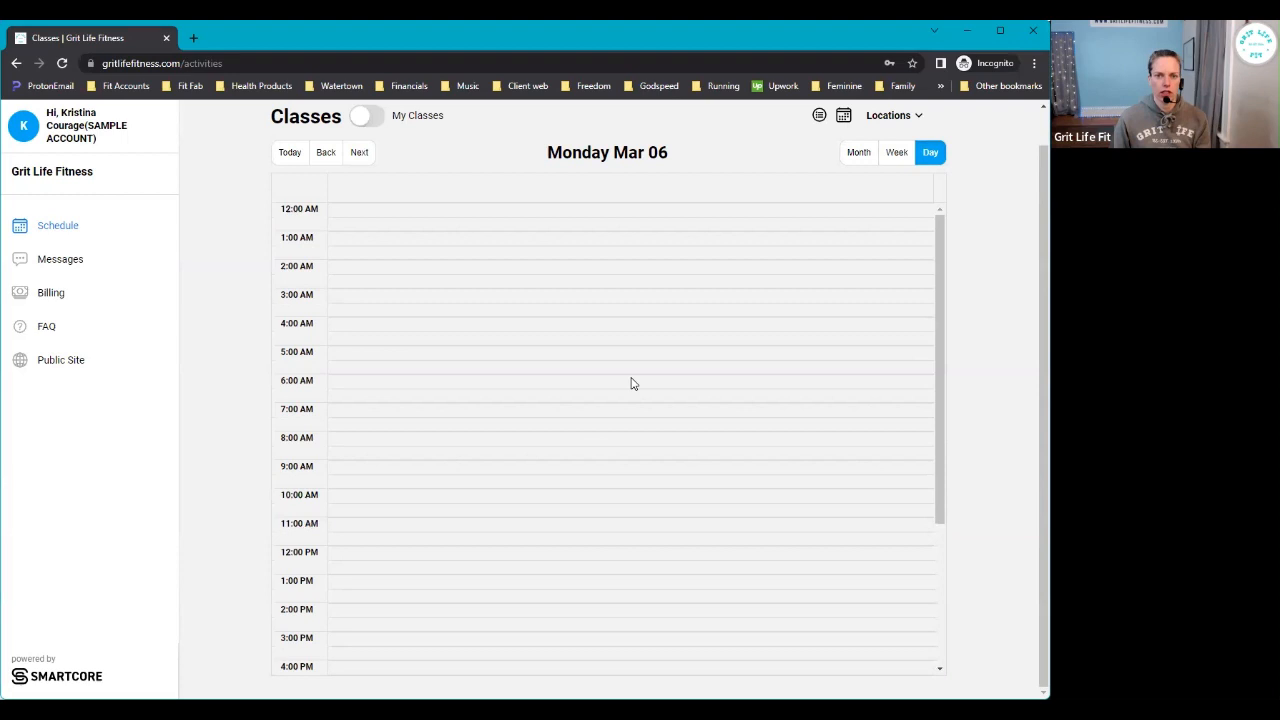
{"action": "left_click", "coordinate": [819, 116]}
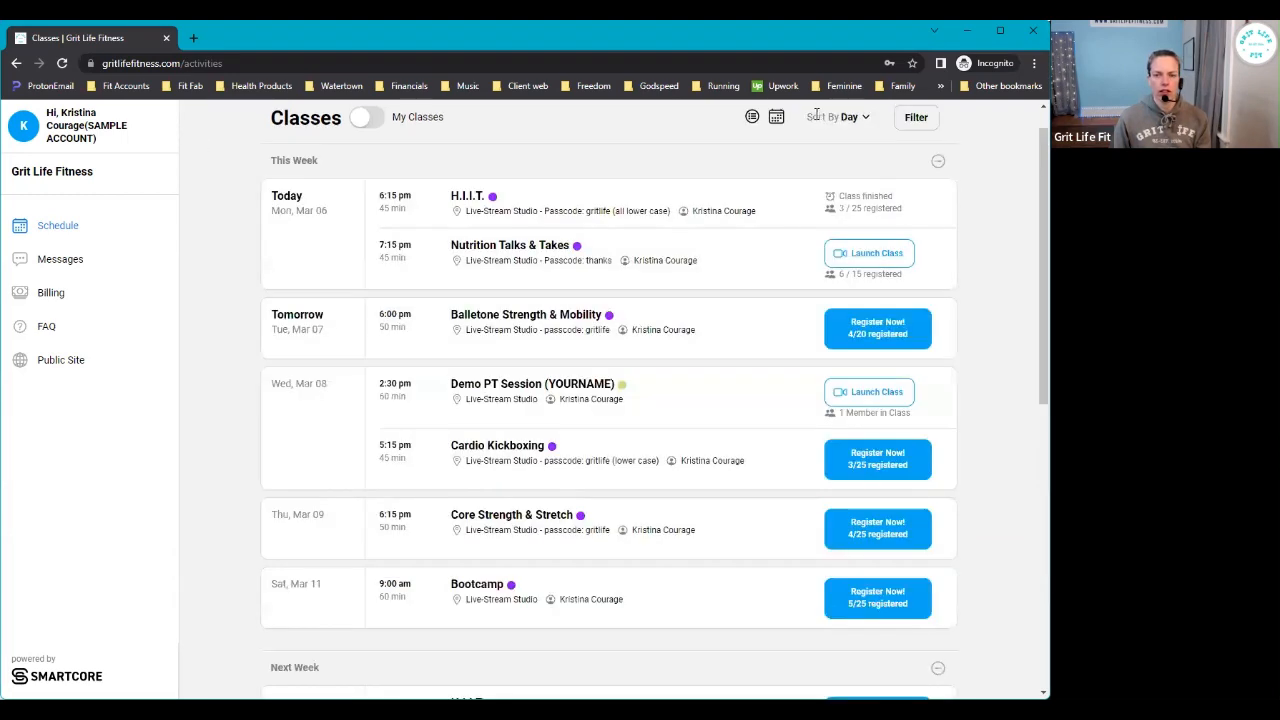
{"action": "scroll", "coordinate": [613, 486], "scroll_direction": "up", "scroll_amount": 1}
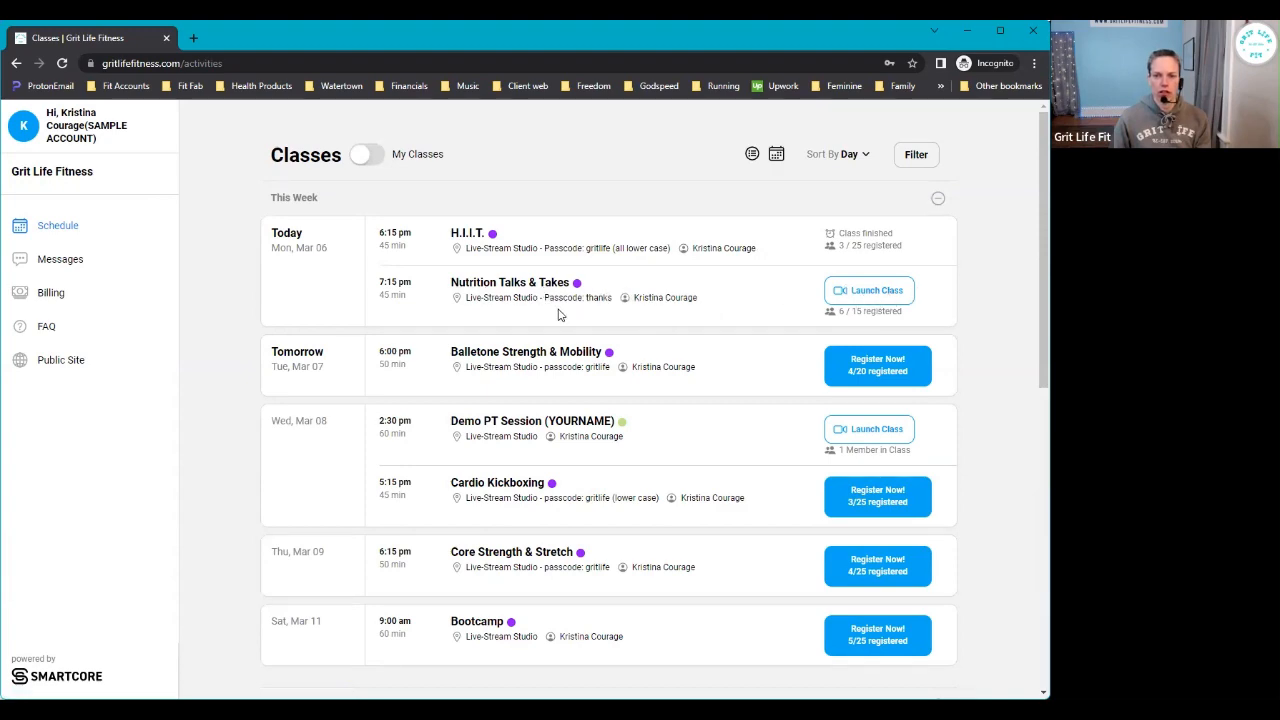
{"action": "left_click", "coordinate": [499, 274]}
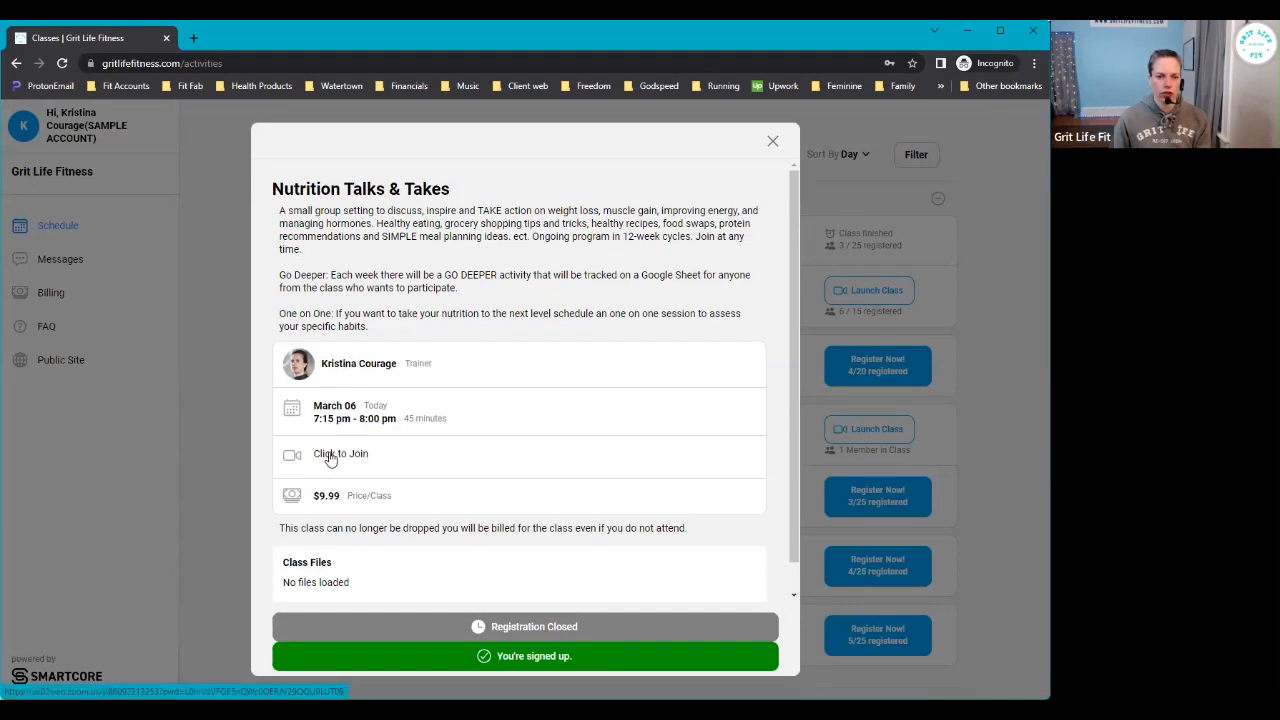
{"action": "scroll", "coordinate": [553, 523], "scroll_direction": "down", "scroll_amount": 1}
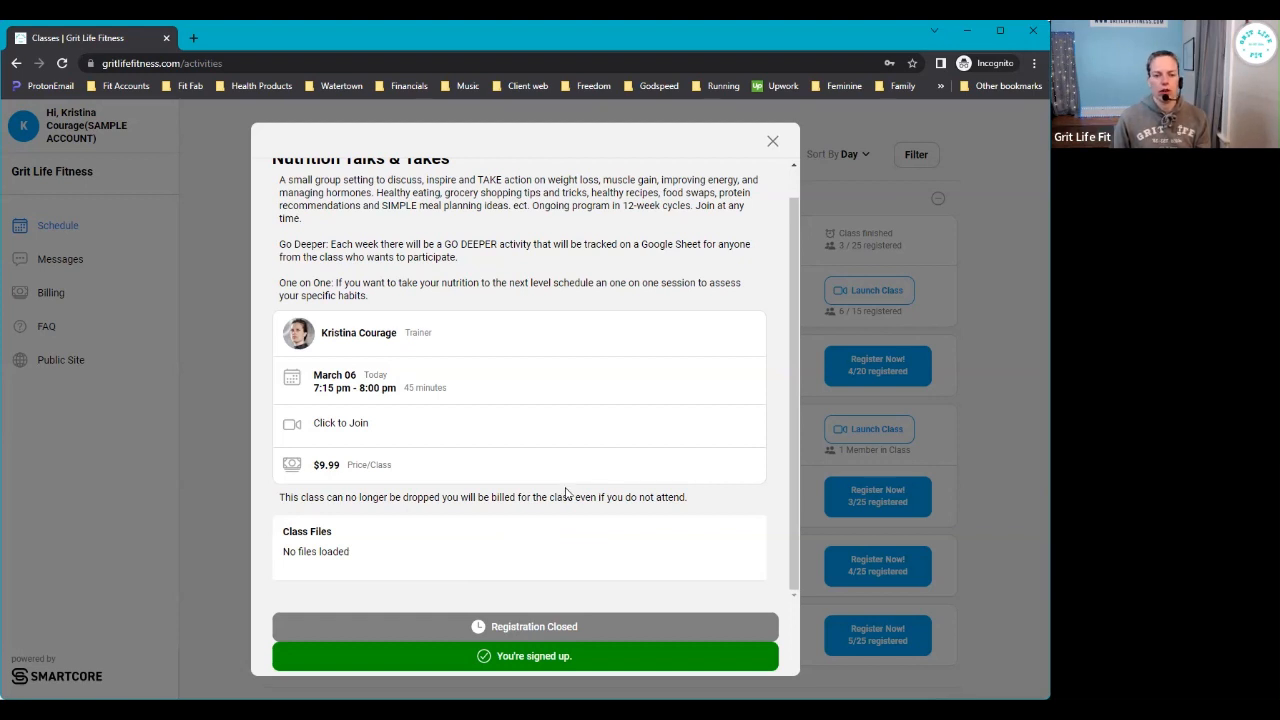
{"action": "scroll", "coordinate": [565, 493], "scroll_direction": "up", "scroll_amount": 1}
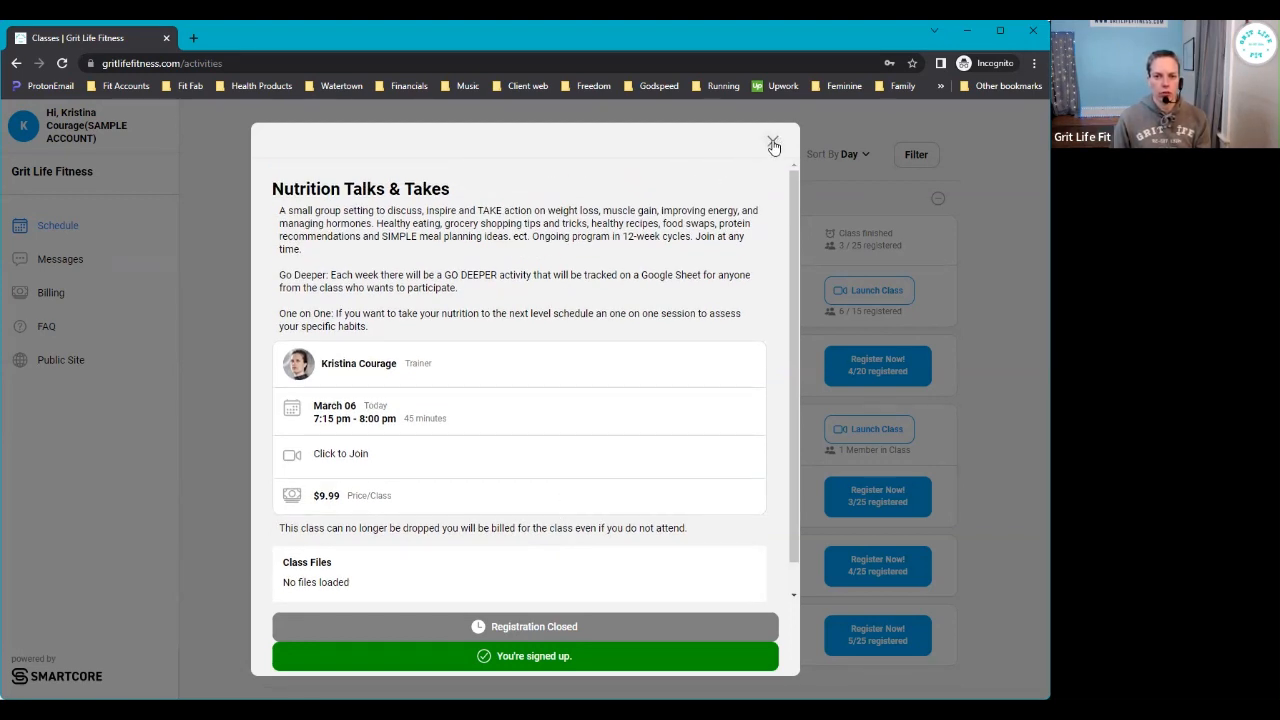
{"action": "left_click", "coordinate": [773, 143]}
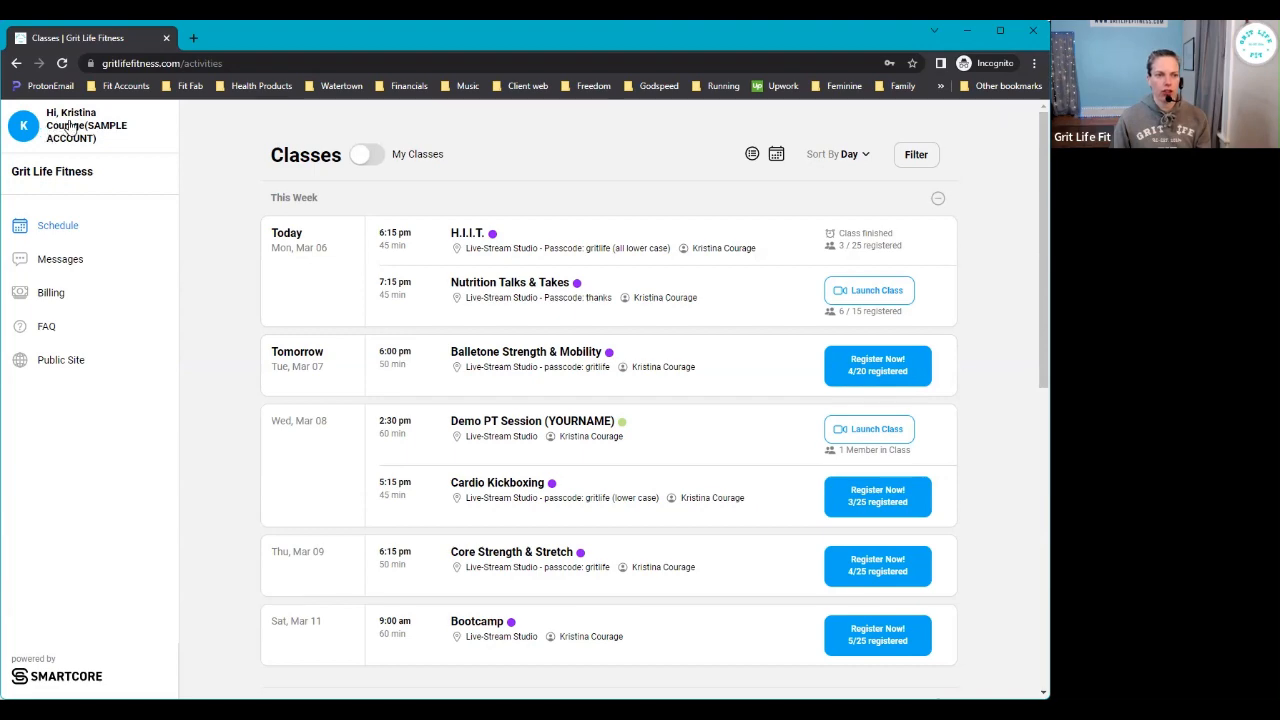
- Open Profile from the account menu, review the contact details and Member Since date, and save
{"action": "left_click", "coordinate": [75, 122]}
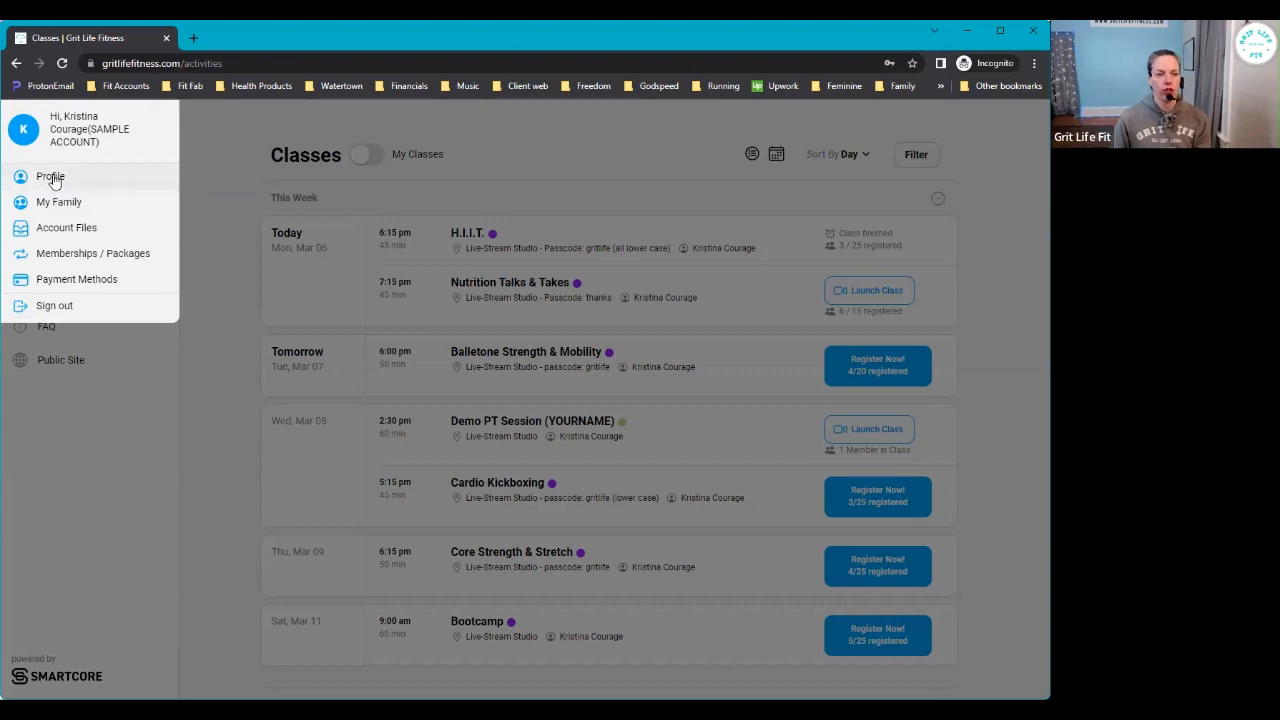
{"action": "left_click", "coordinate": [53, 179]}
{"action": "scroll", "coordinate": [349, 262], "scroll_direction": "down", "scroll_amount": 2}
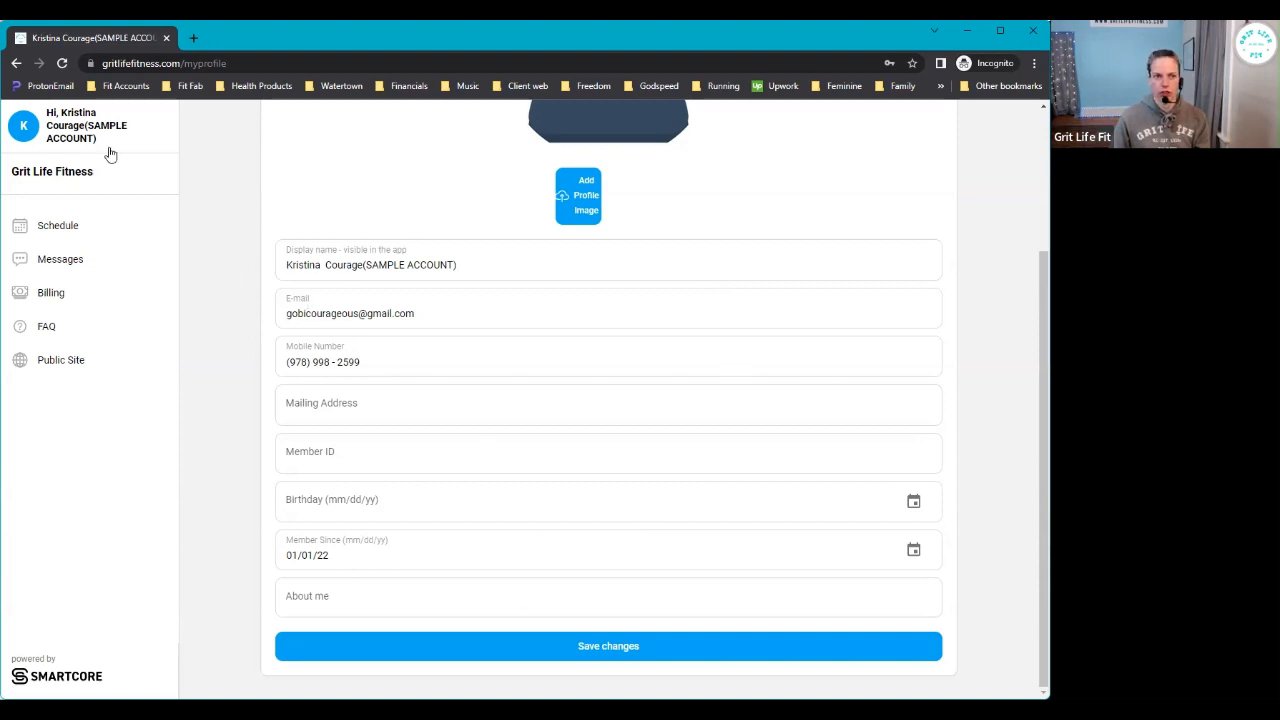
{"action": "scroll", "coordinate": [683, 380], "scroll_direction": "up", "scroll_amount": 2}
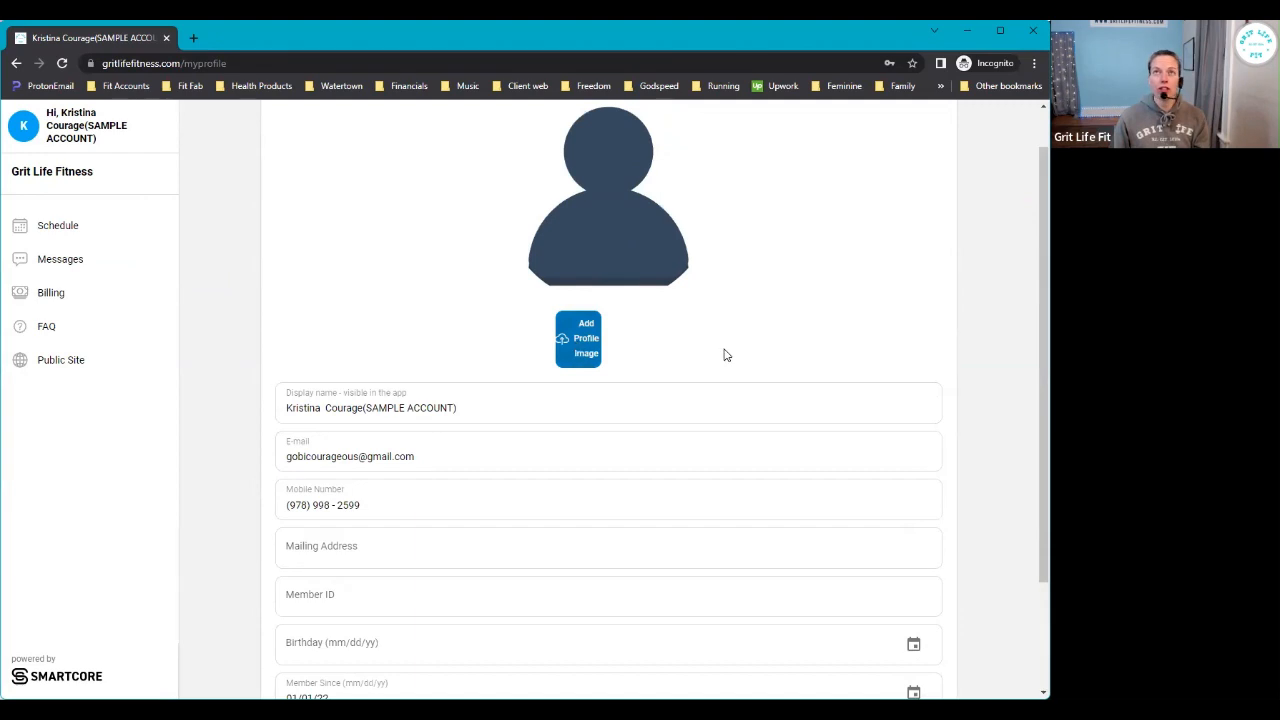
{"action": "scroll", "coordinate": [722, 352], "scroll_direction": "up", "scroll_amount": 1}
{"action": "scroll", "coordinate": [653, 398], "scroll_direction": "down", "scroll_amount": 3}
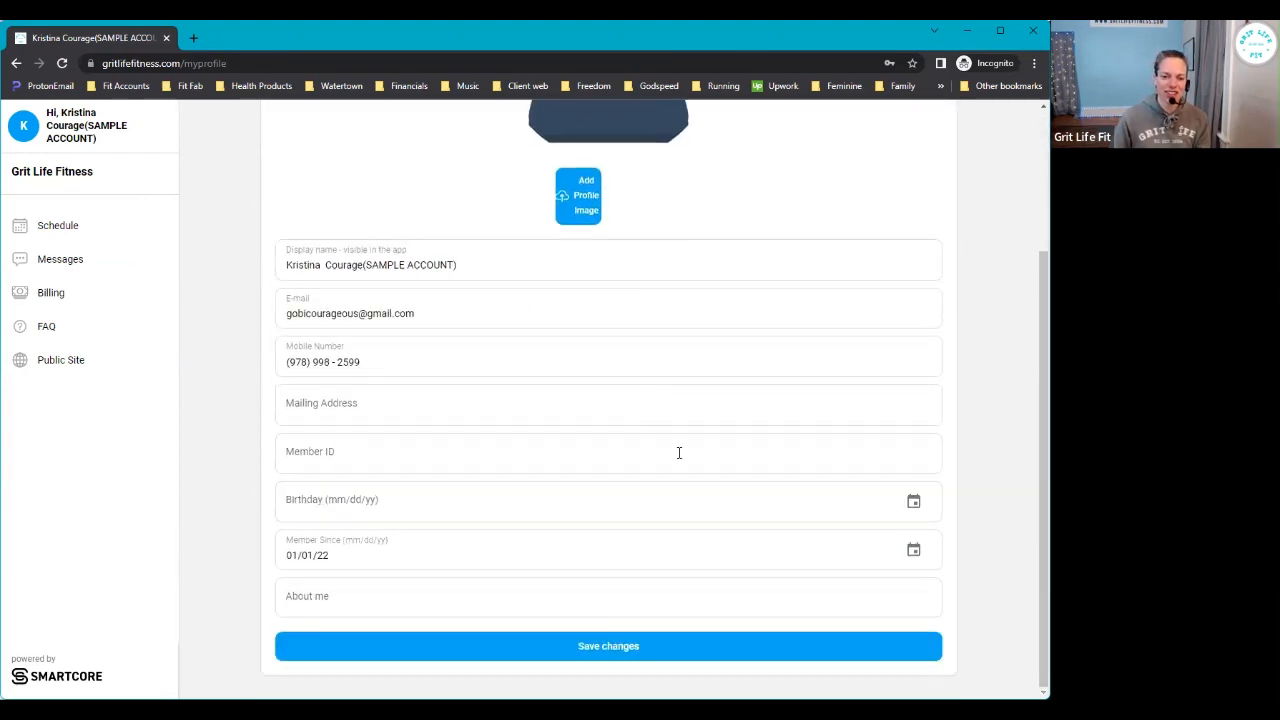
{"action": "left_click", "coordinate": [647, 648]}
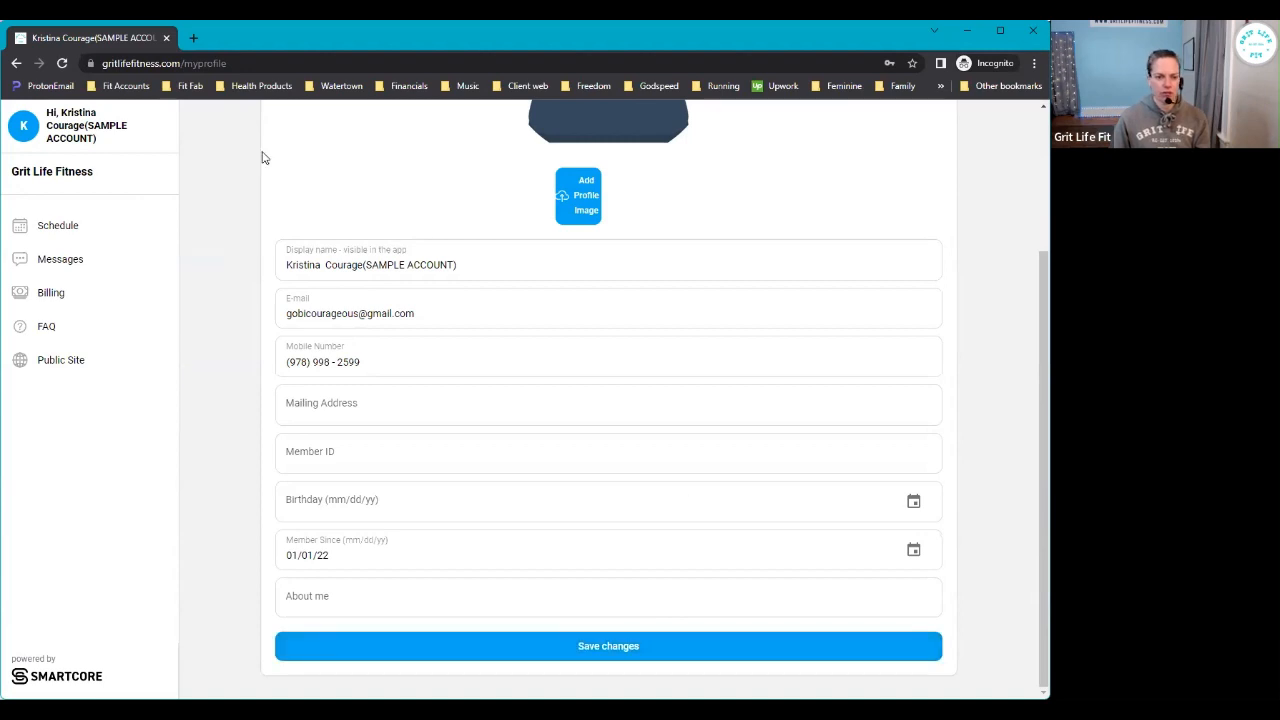
{"action": "left_click", "coordinate": [84, 125]}
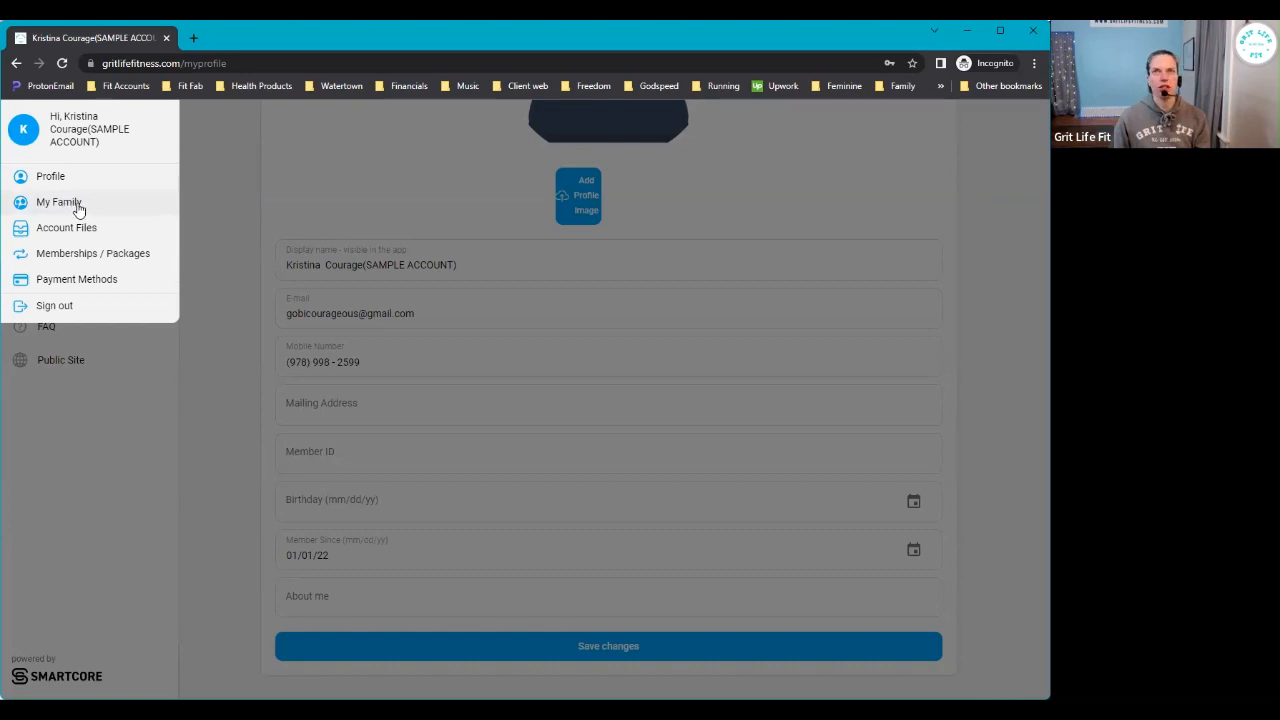
- Open My Family from the account menu to view the empty family list
{"action": "left_click", "coordinate": [78, 206]}
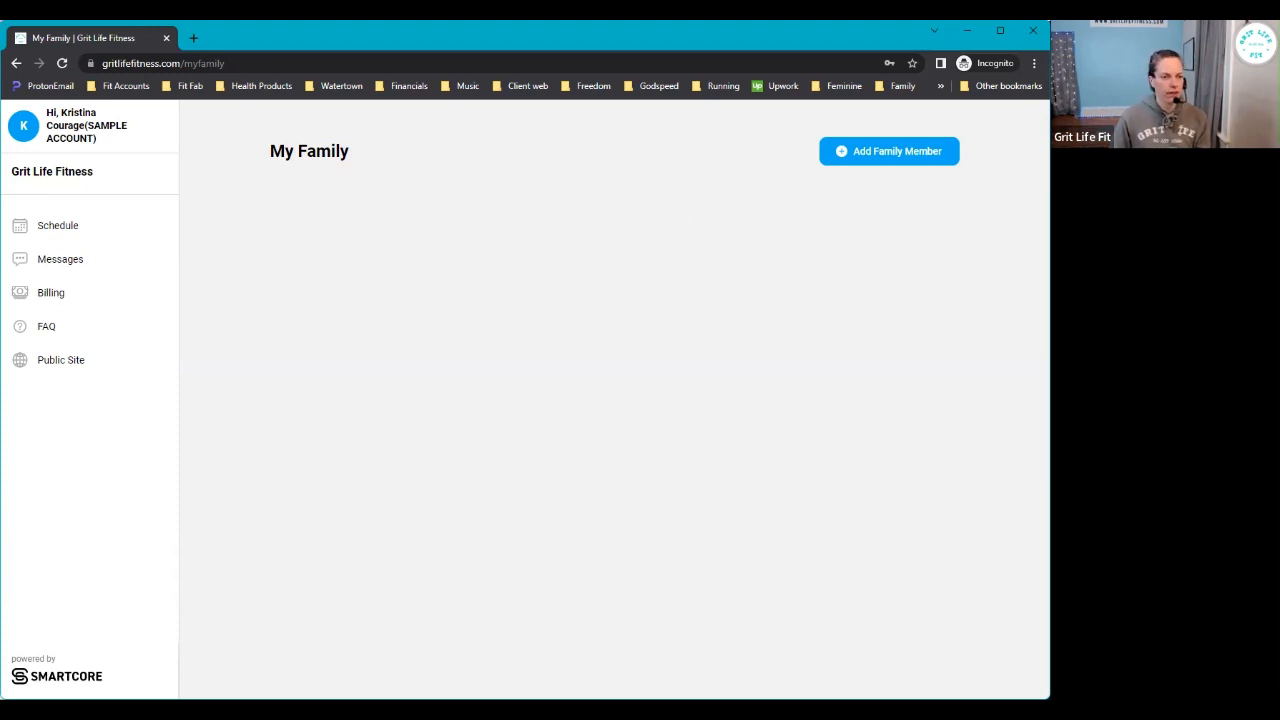
{"action": "left_click", "coordinate": [83, 123]}
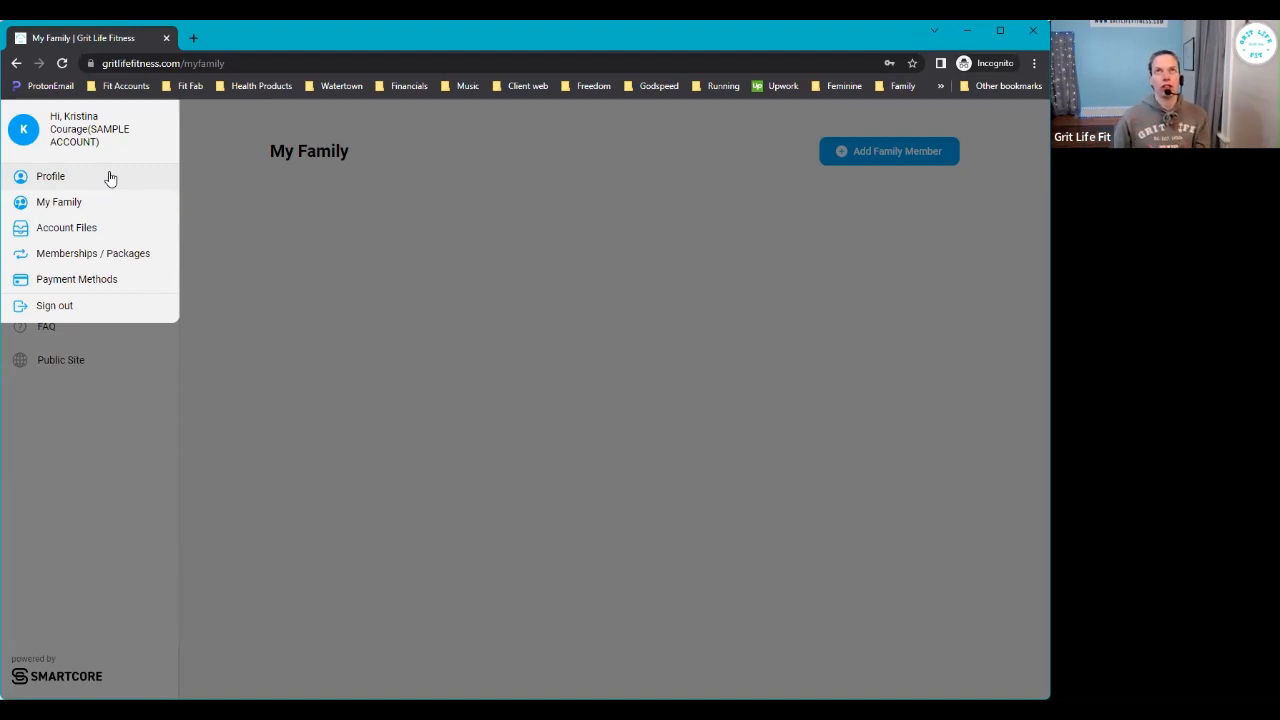
- Open Account Files from the account menu, showing no uploaded files
{"action": "left_click", "coordinate": [60, 230]}
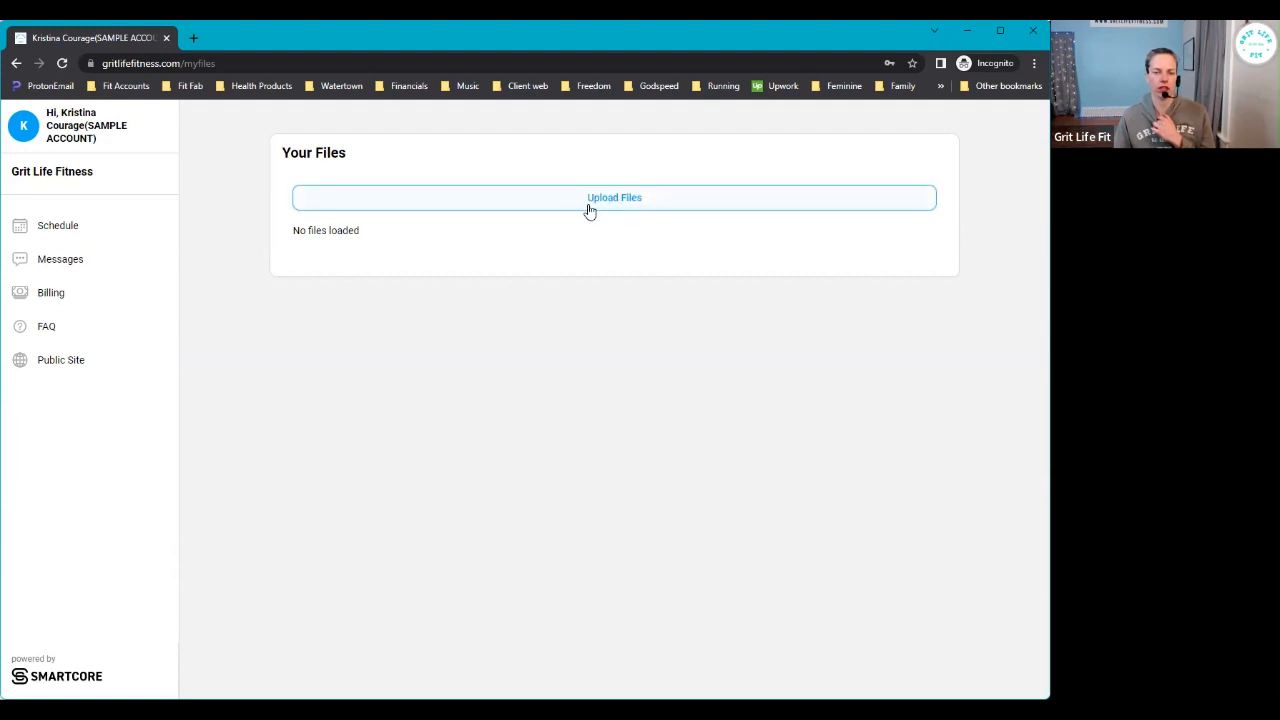
{"action": "left_click", "coordinate": [75, 135]}
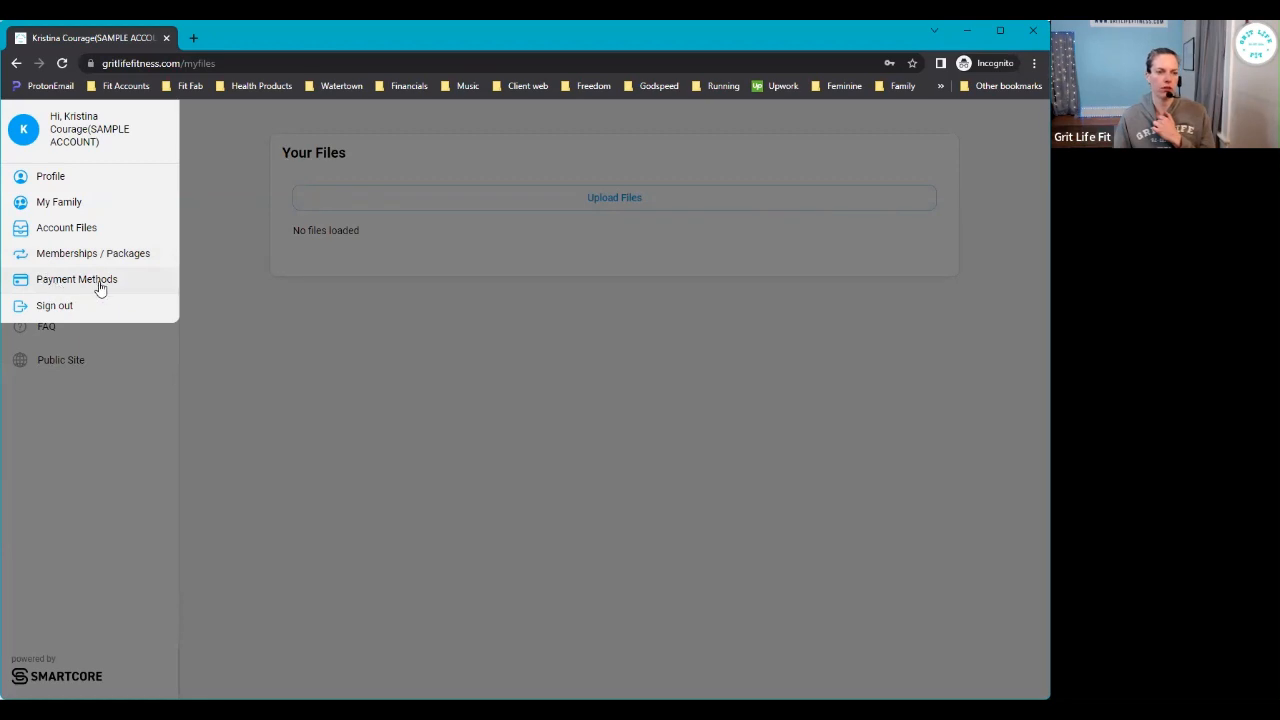
- Open Payment Methods from the account menu and try Add Card twice
{"action": "left_click", "coordinate": [100, 288]}
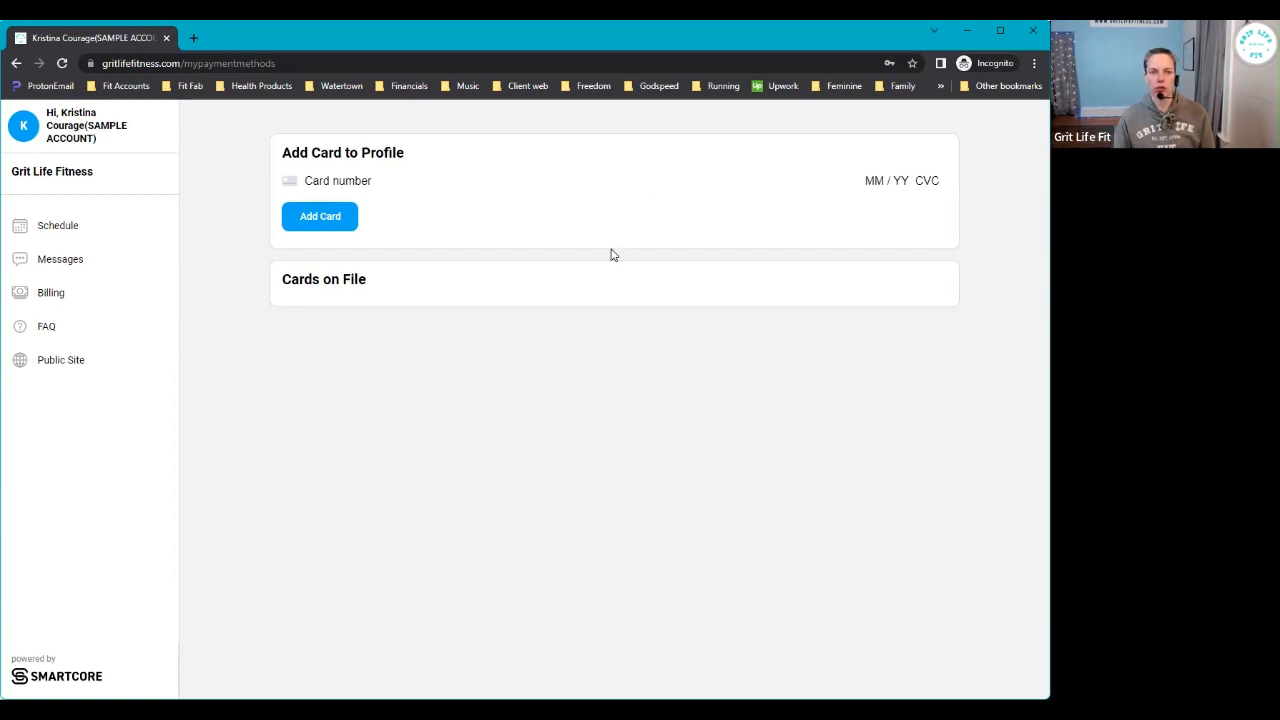
{"action": "left_click", "coordinate": [322, 222]}
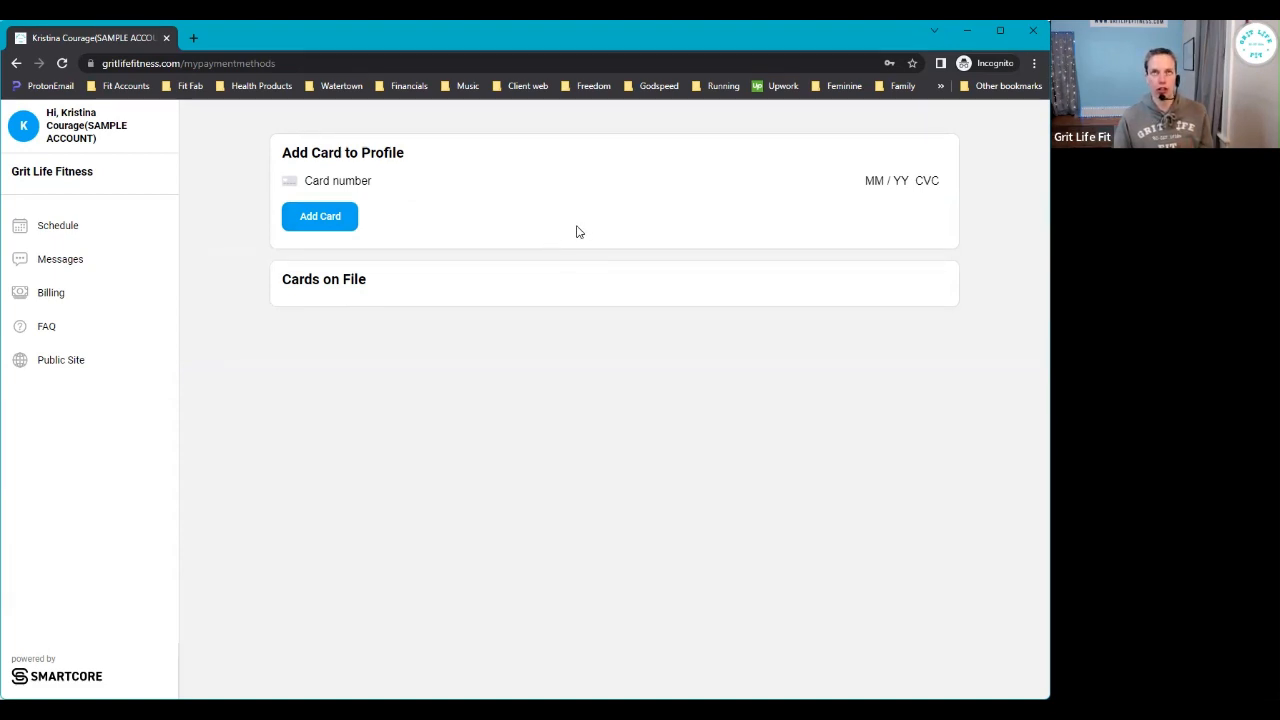
{"action": "left_click", "coordinate": [330, 219]}
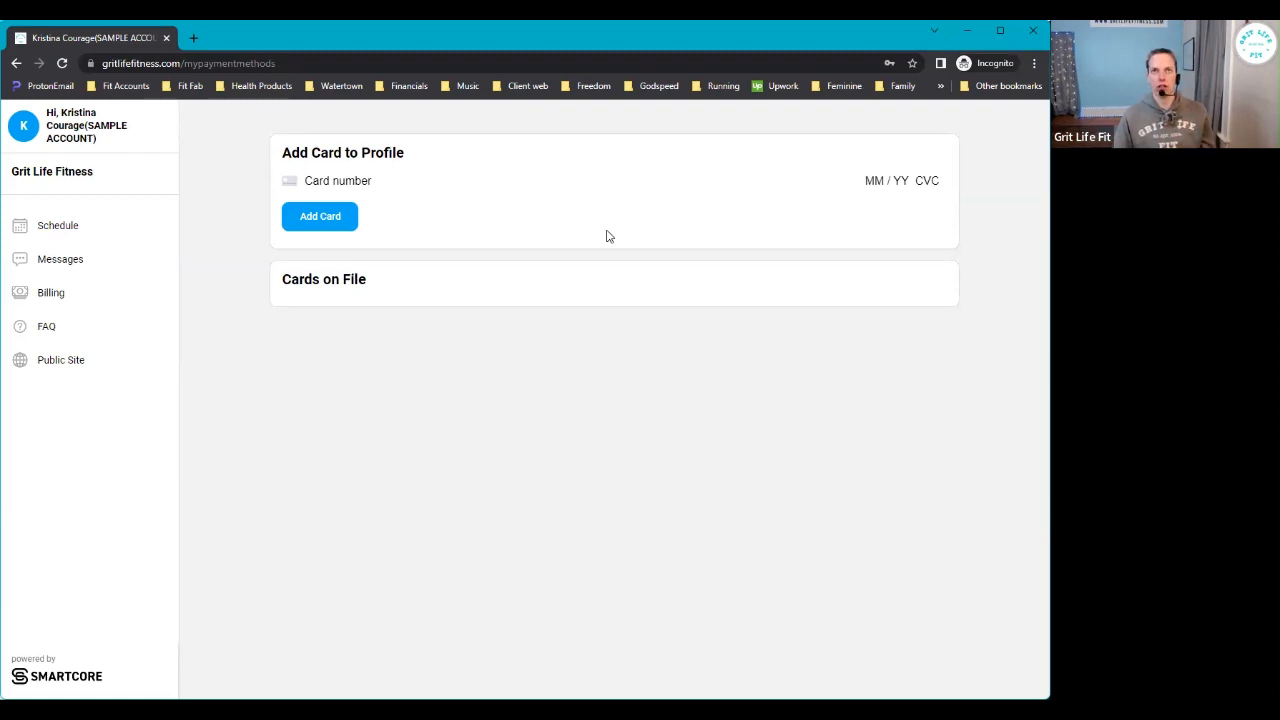
{"action": "left_click", "coordinate": [88, 130]}
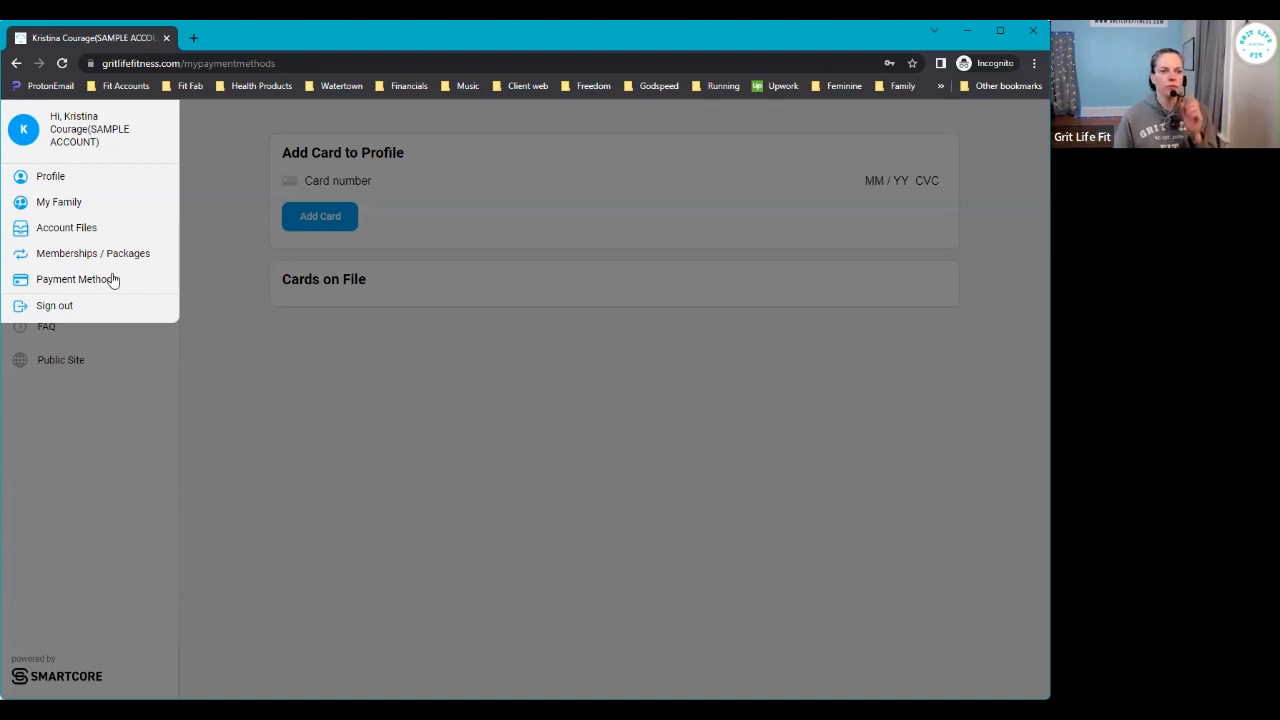
- Open Memberships / Packages from the account menu to view the three past purchases
{"action": "left_click", "coordinate": [58, 258]}
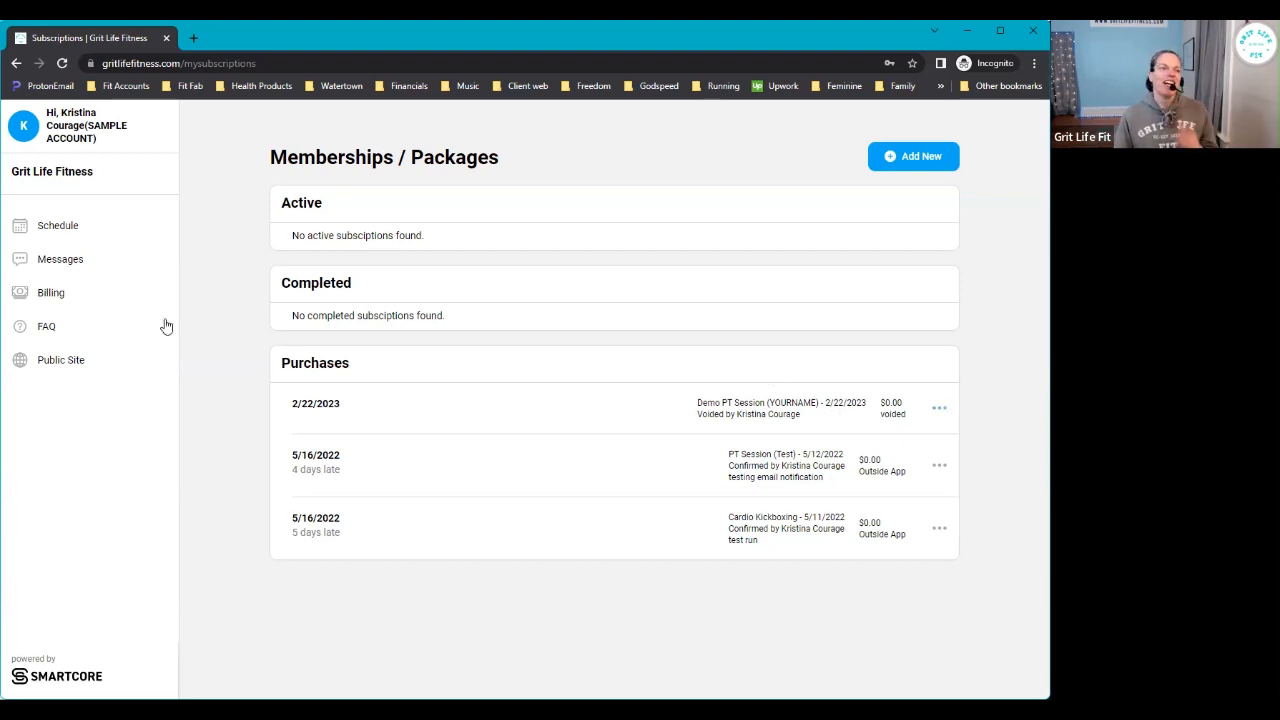
- Go back to the Schedule section from the left sidebar to load the Classes page
{"action": "left_click", "coordinate": [58, 226]}
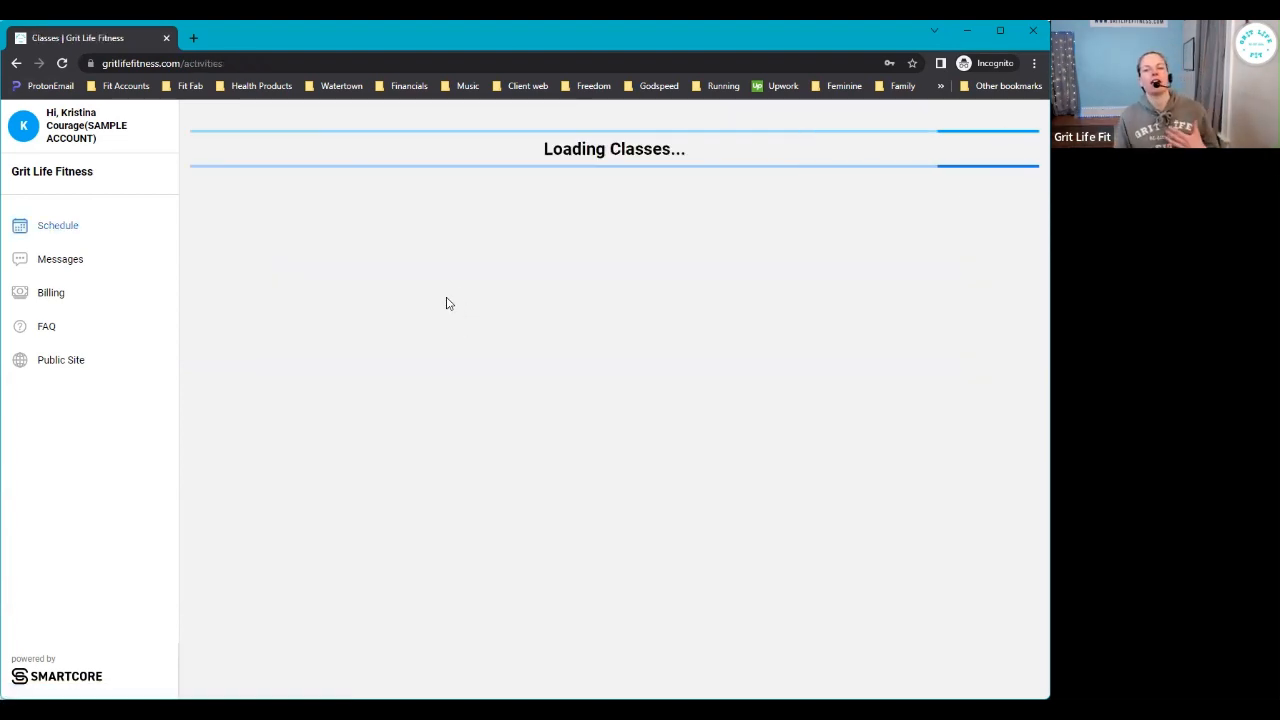